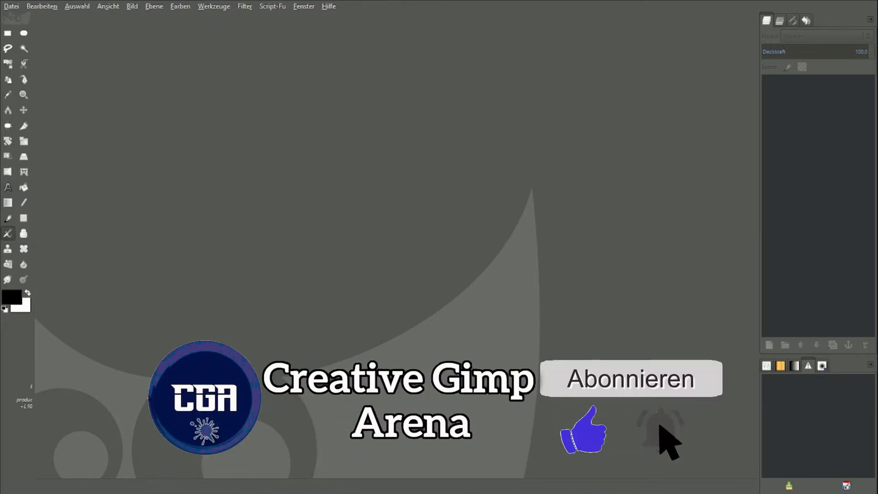
Check the GIMP version information, then close it.
{"action": "left_click", "coordinate": [330, 7]}
{"action": "left_click", "coordinate": [372, 53]}
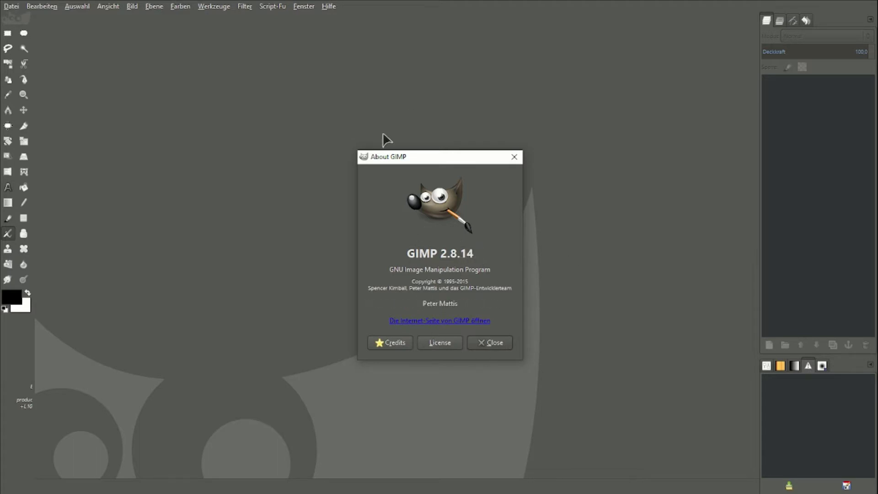
{"action": "left_click", "coordinate": [484, 346]}
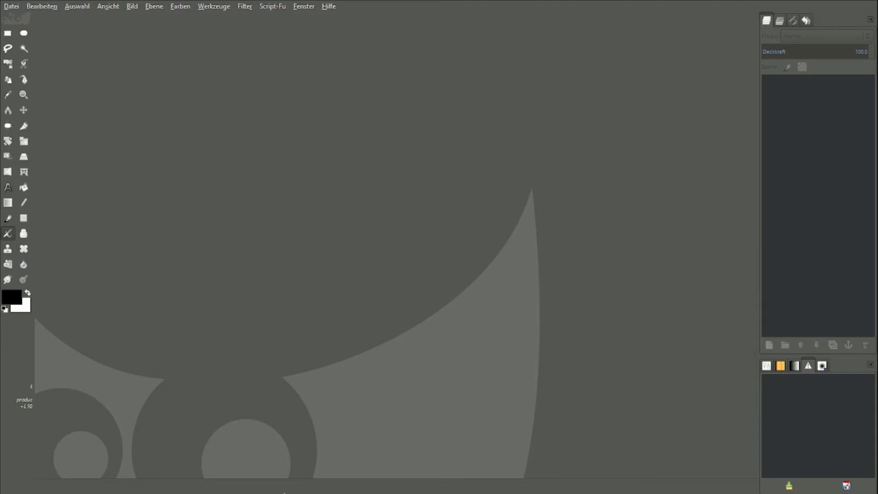
Create a new 1920×1080 image.
{"action": "left_click", "coordinate": [11, 6]}
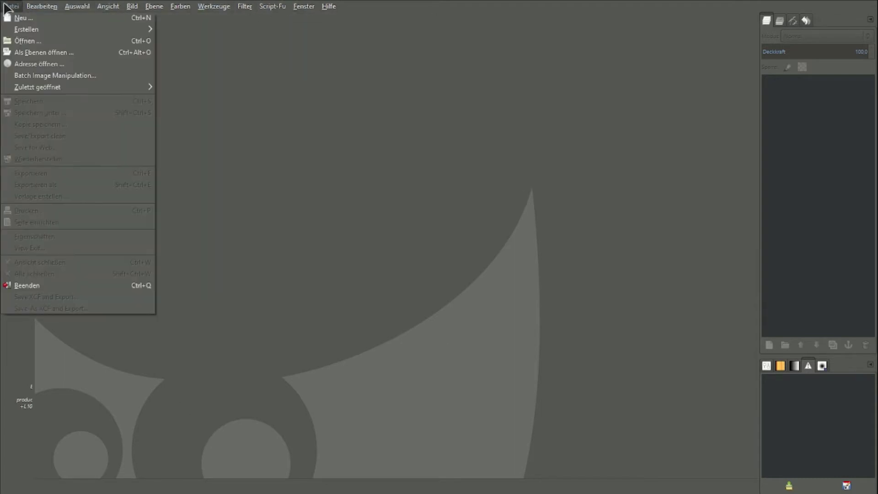
{"action": "left_click", "coordinate": [18, 17]}
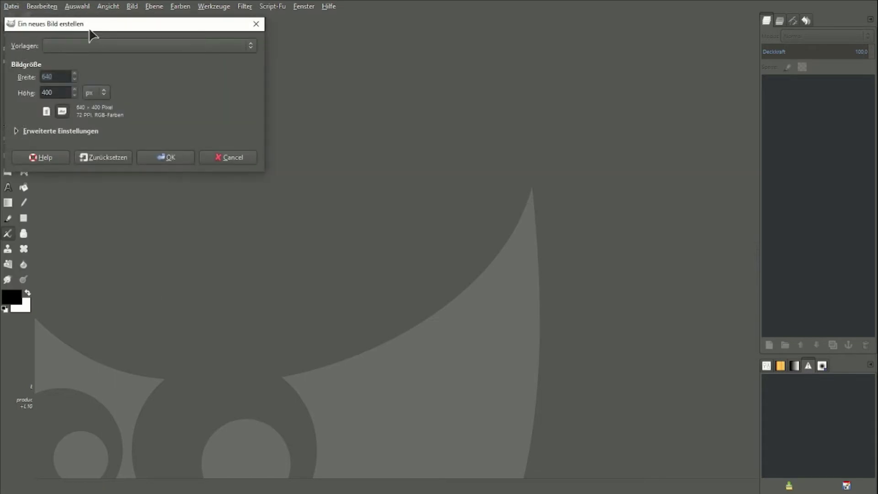
{"action": "left_click_drag", "start_coordinate": [88, 25], "coordinate": [338, 83]}
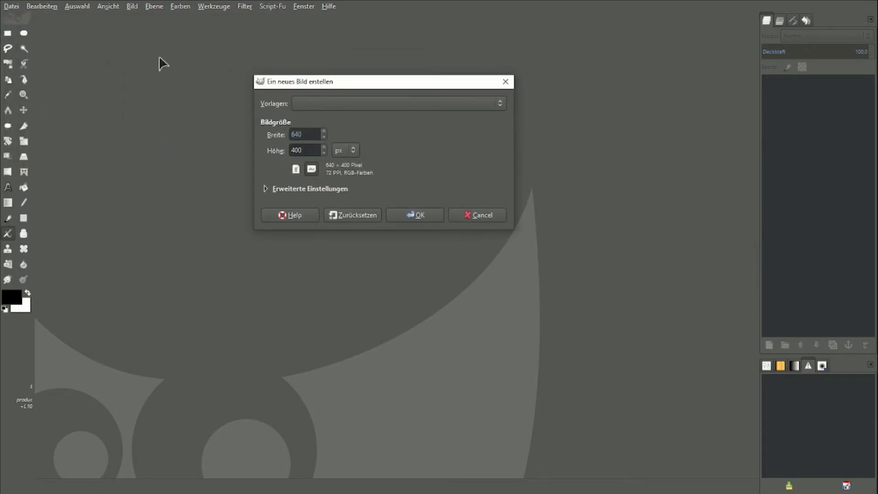
{"action": "type", "text": "1920"}
{"action": "key", "text": "Tab"}
{"action": "key", "text": "Return"}
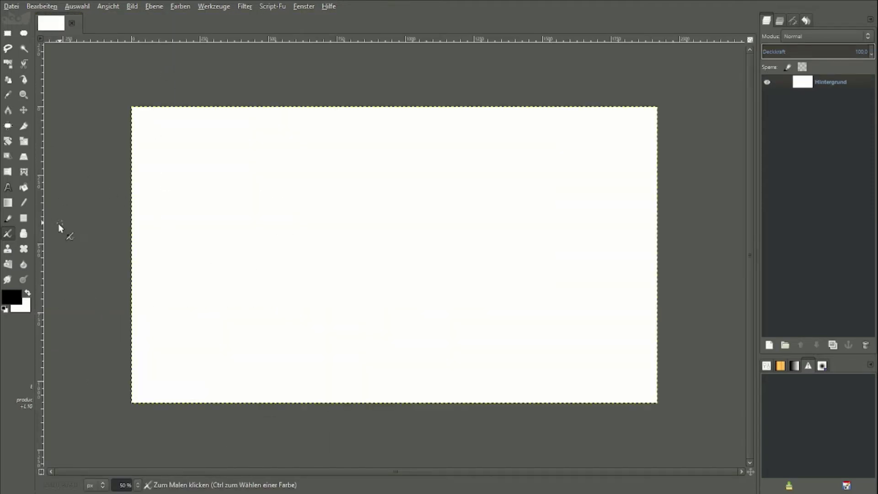
Fill the canvas with background colour green 22ae22 and begin adding a new layer.
{"action": "left_click", "coordinate": [22, 307]}
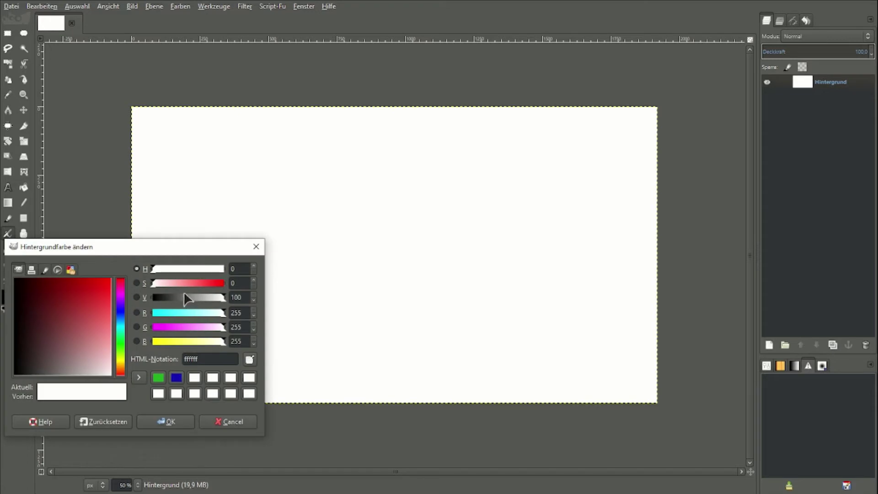
{"action": "left_click", "coordinate": [158, 377]}
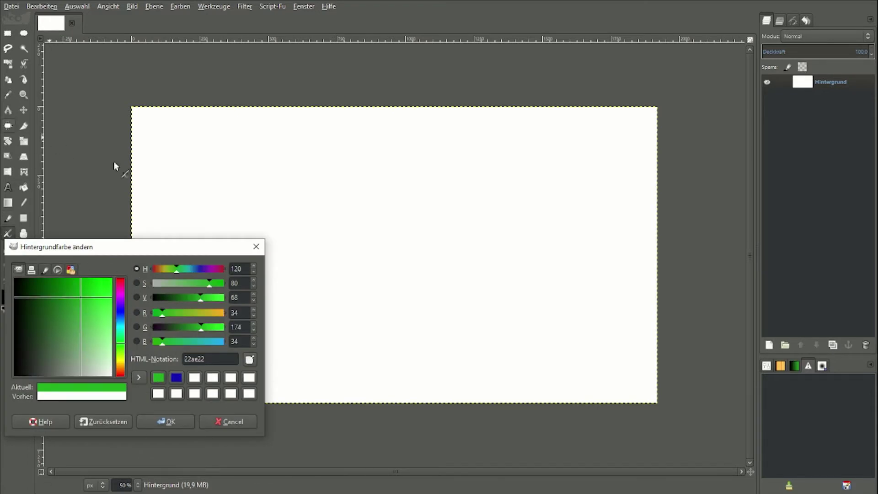
{"action": "left_click", "coordinate": [165, 422]}
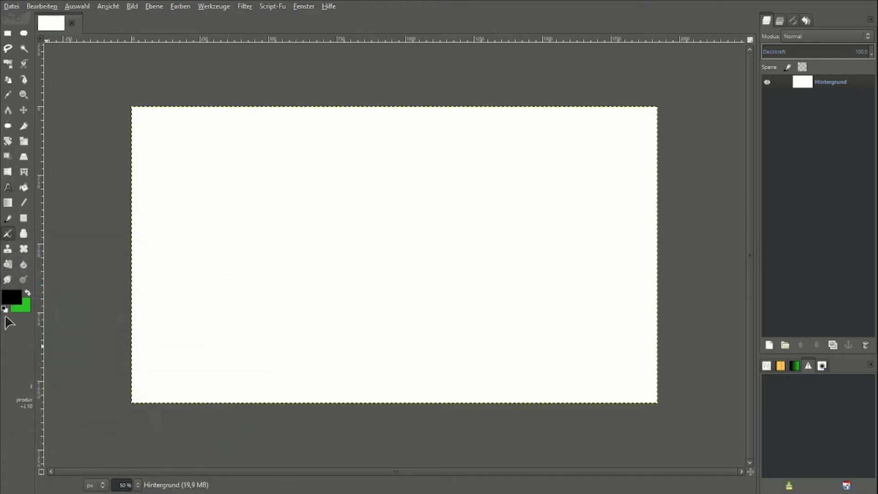
{"action": "left_click_drag", "start_coordinate": [38, 310], "coordinate": [283, 247]}
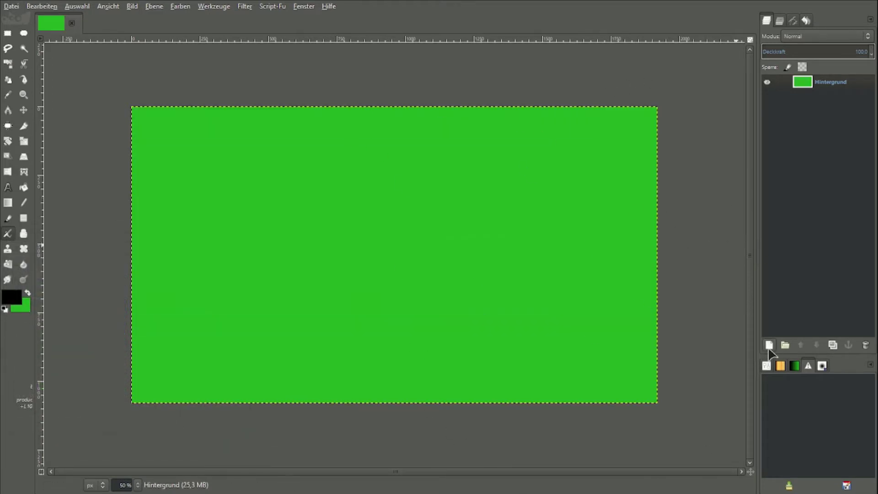
{"action": "left_click", "coordinate": [769, 344]}
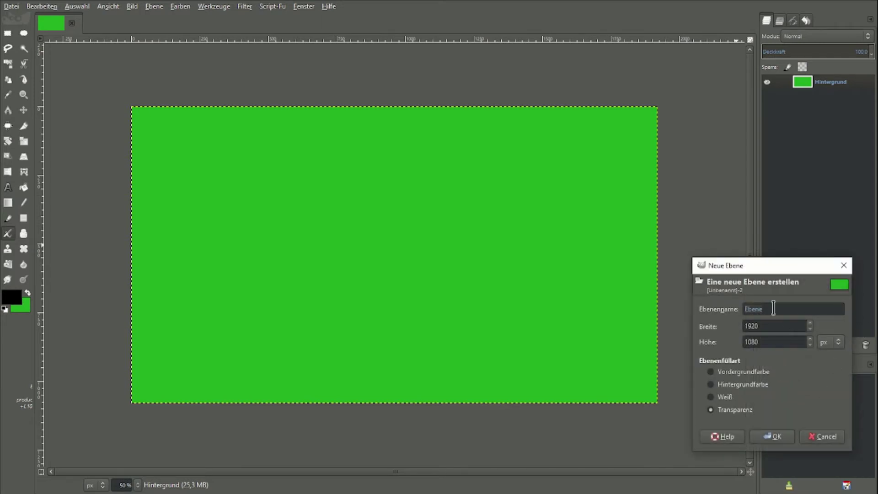
Add a transparent layer above the green background and launch Fractal Explorer.
{"action": "left_click", "coordinate": [774, 436]}
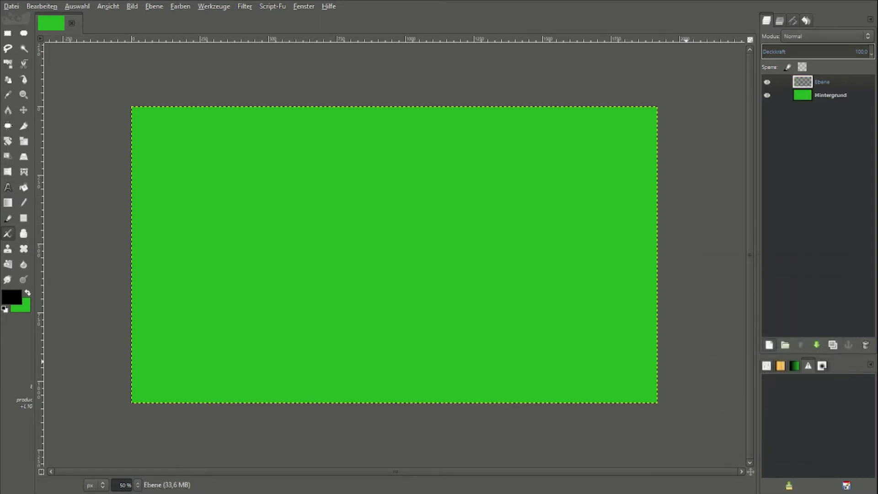
{"action": "left_click", "coordinate": [244, 7]}
{"action": "mouse_move", "coordinate": [259, 181]}
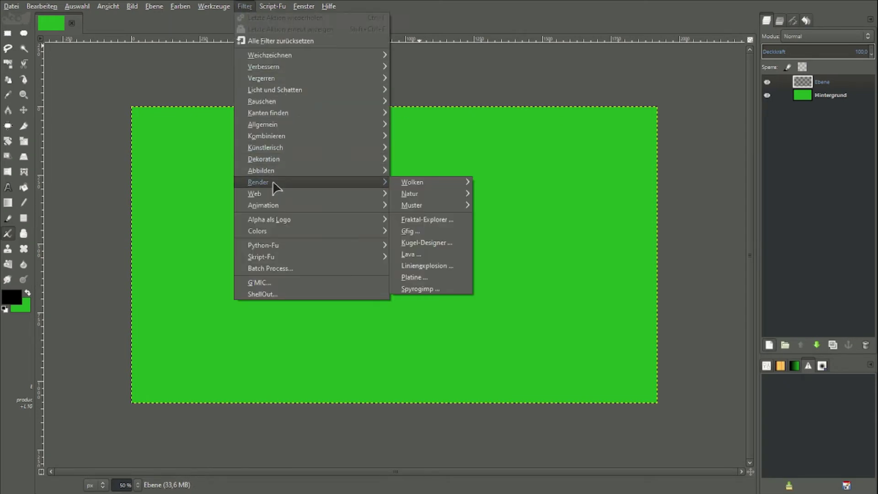
{"action": "left_click", "coordinate": [452, 219]}
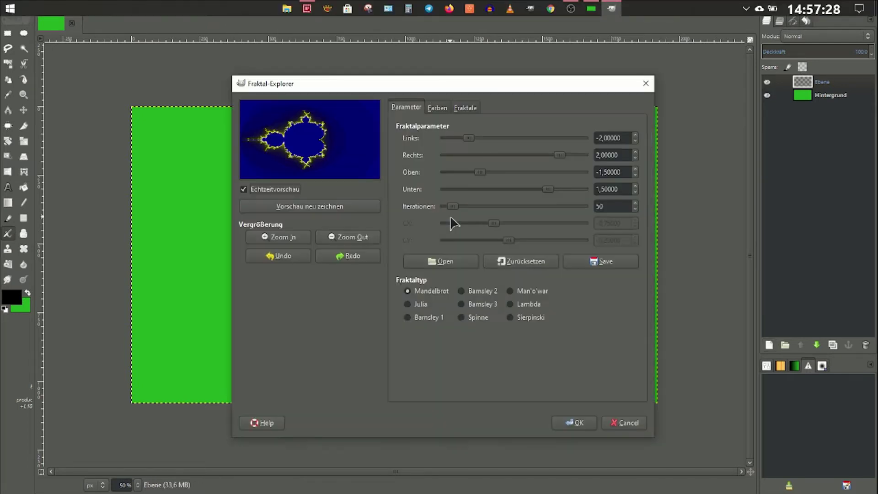
Preview the Bar_Code_Label, Beauty_of_Nature, Blue_Curtain and Lightning fractal presets.
{"action": "left_click", "coordinate": [468, 108]}
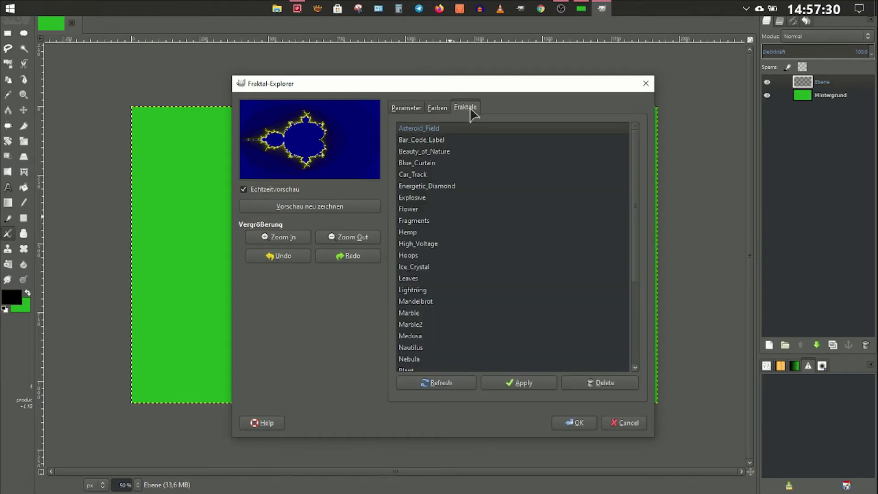
{"action": "scroll", "coordinate": [512, 237], "scroll_direction": "down", "scroll_amount": 4}
{"action": "scroll", "coordinate": [498, 242], "scroll_direction": "up", "scroll_amount": 1}
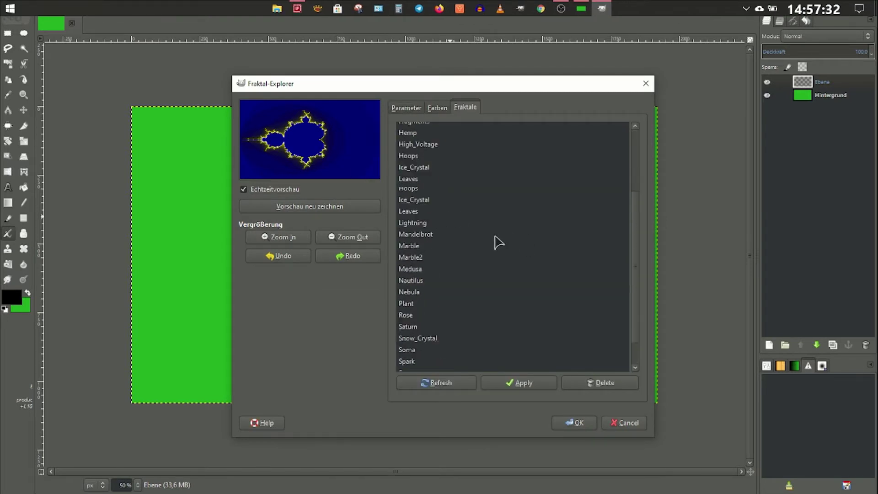
{"action": "scroll", "coordinate": [496, 244], "scroll_direction": "up", "scroll_amount": 4}
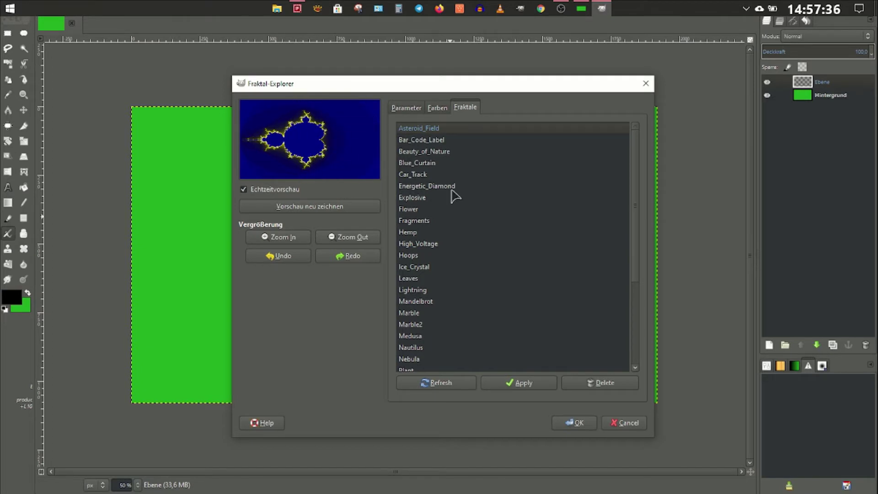
{"action": "left_click", "coordinate": [419, 141]}
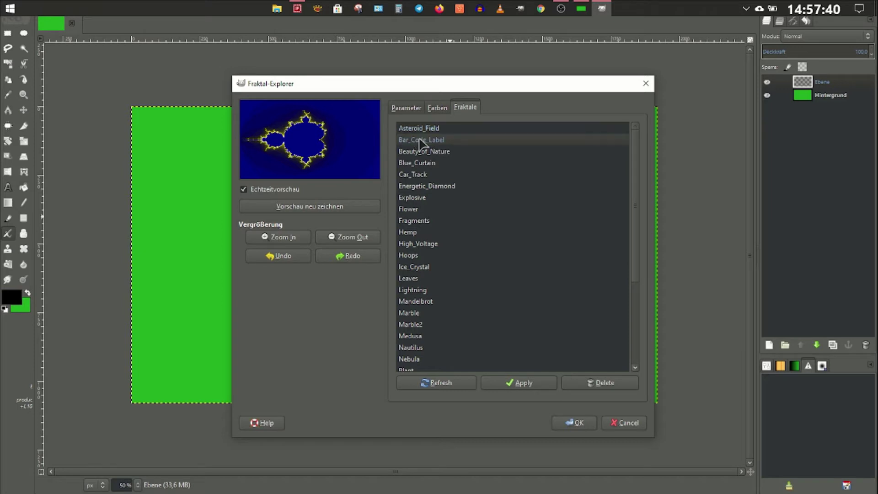
{"action": "left_click", "coordinate": [422, 152]}
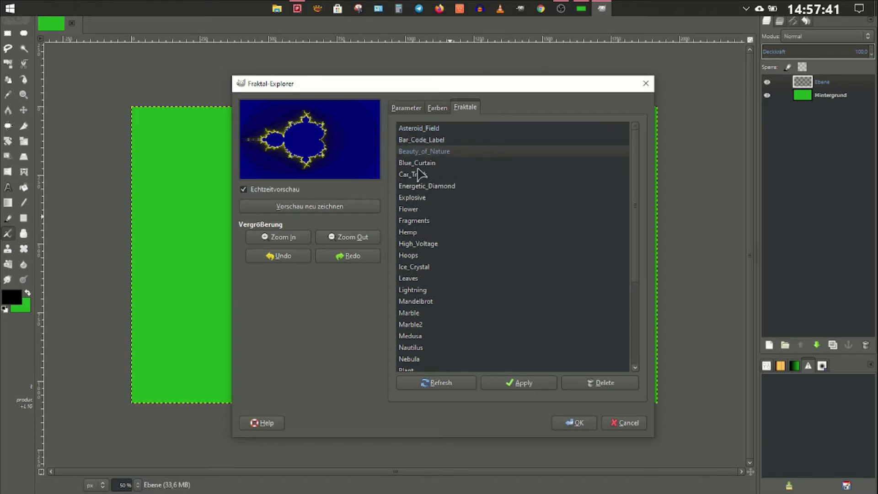
{"action": "left_click", "coordinate": [430, 142]}
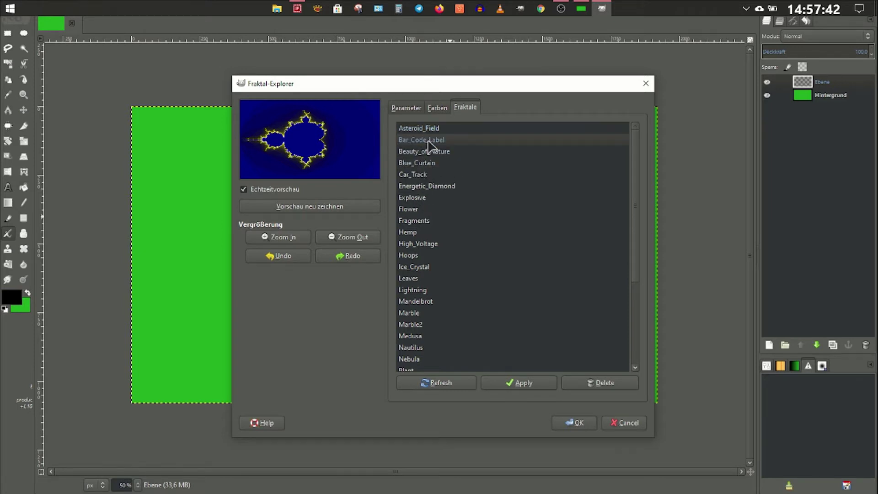
{"action": "left_click", "coordinate": [406, 152]}
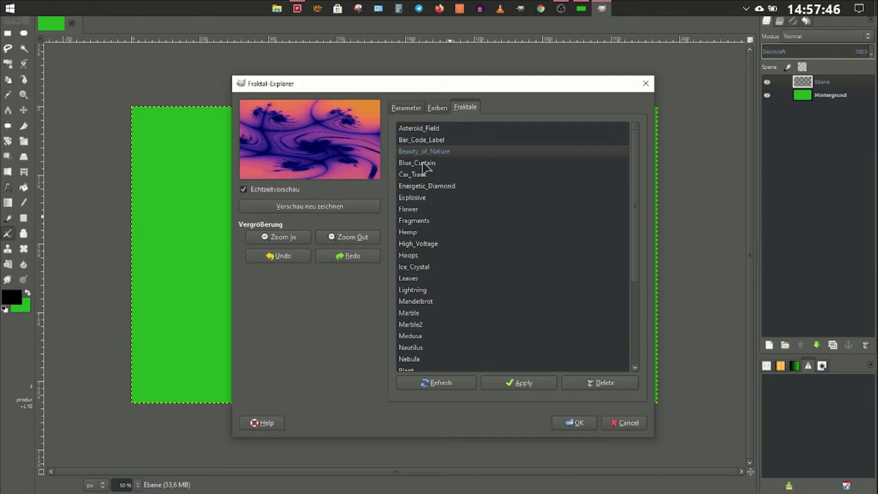
{"action": "left_click", "coordinate": [423, 164]}
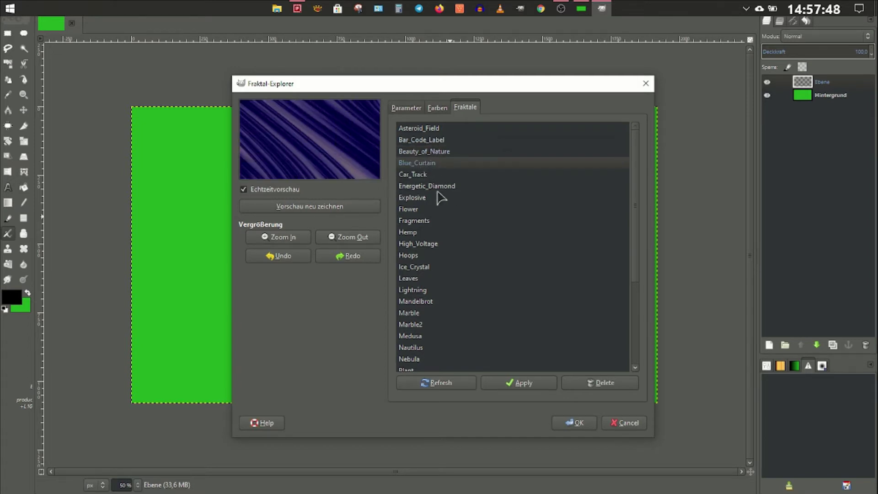
{"action": "left_click", "coordinate": [418, 290]}
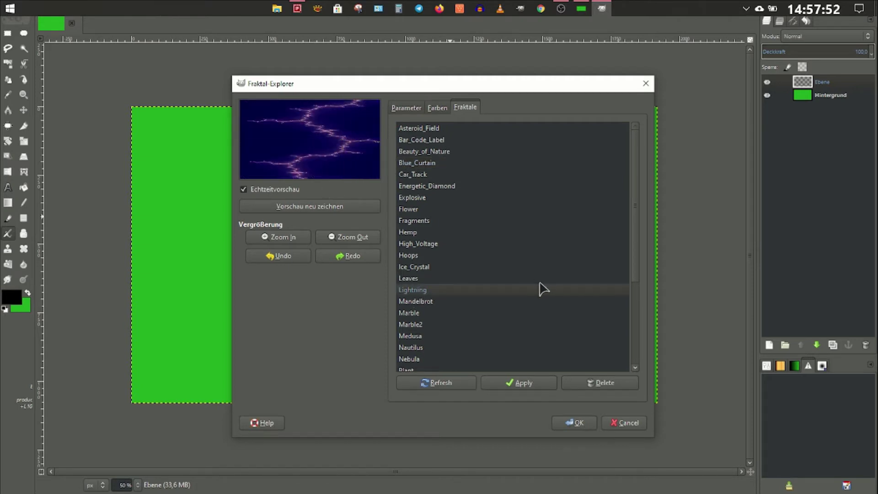
Preview the Soma, Spark, Zooming_Circle and The_Green_Place fractal presets.
{"action": "scroll", "coordinate": [526, 293], "scroll_direction": "down", "scroll_amount": 2}
{"action": "left_click", "coordinate": [425, 355]}
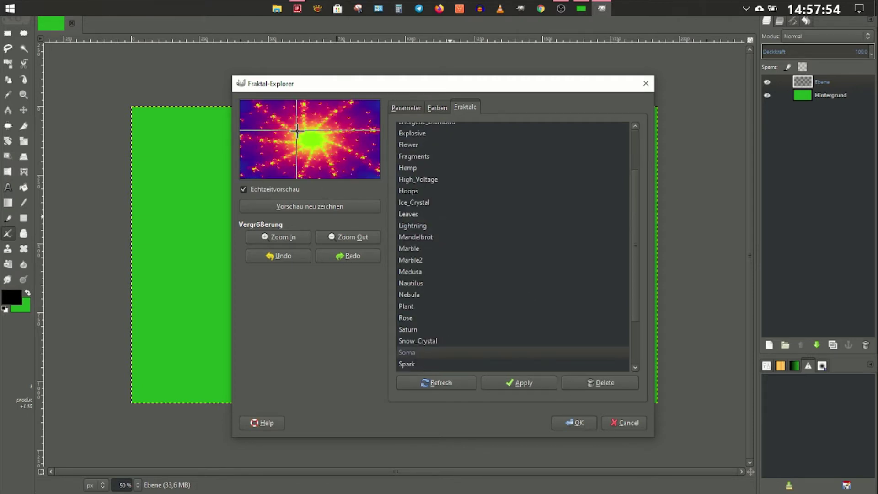
{"action": "left_click", "coordinate": [423, 365]}
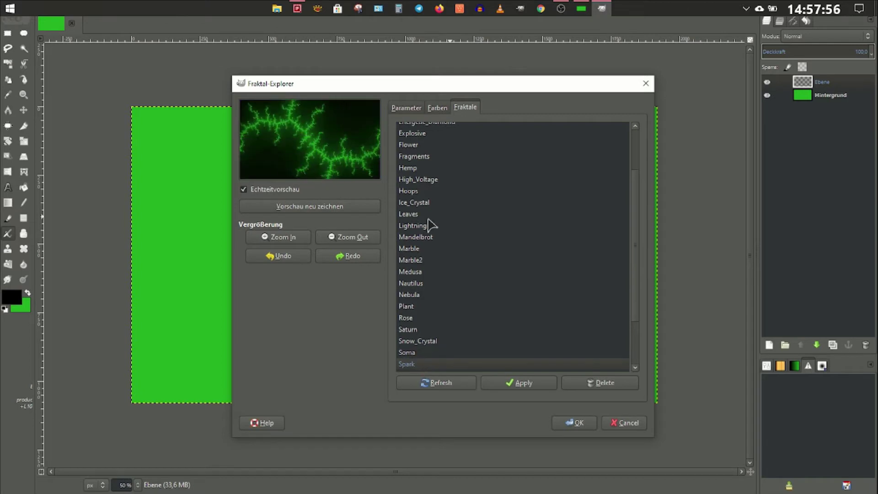
{"action": "scroll", "coordinate": [544, 322], "scroll_direction": "down", "scroll_amount": 1}
{"action": "scroll", "coordinate": [541, 320], "scroll_direction": "down", "scroll_amount": 1}
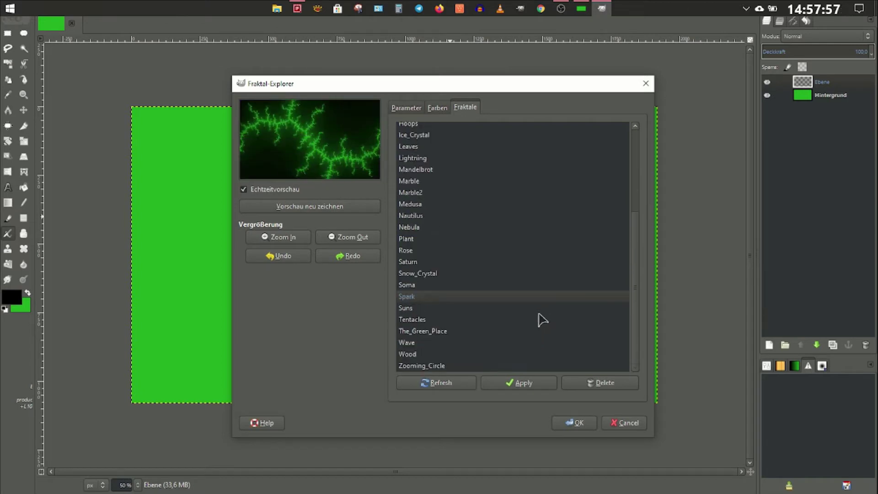
{"action": "left_click", "coordinate": [418, 366]}
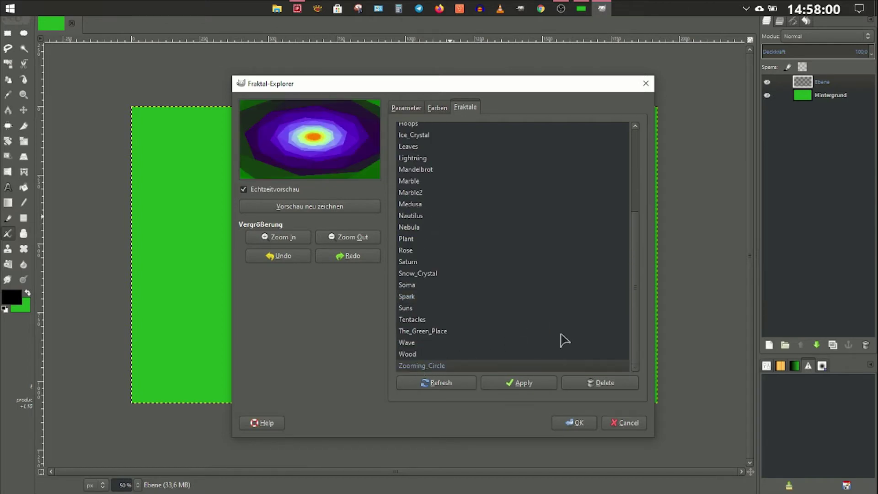
{"action": "left_click", "coordinate": [435, 332]}
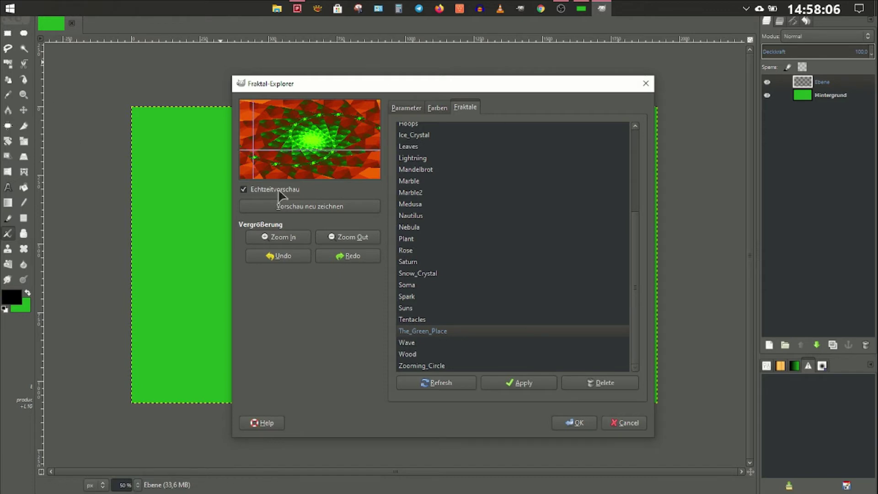
{"action": "scroll", "coordinate": [478, 300], "scroll_direction": "up", "scroll_amount": 5}
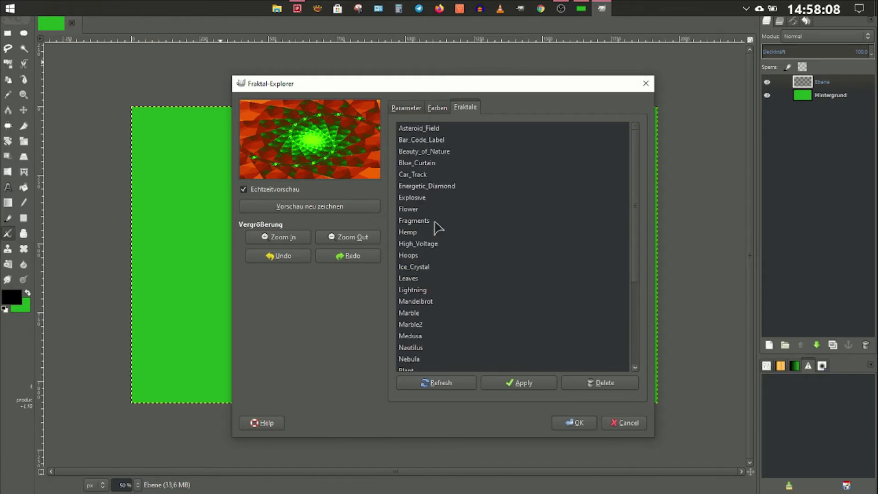
Load the Beauty_of_Nature preset and render it onto the new layer.
{"action": "left_click", "coordinate": [435, 151]}
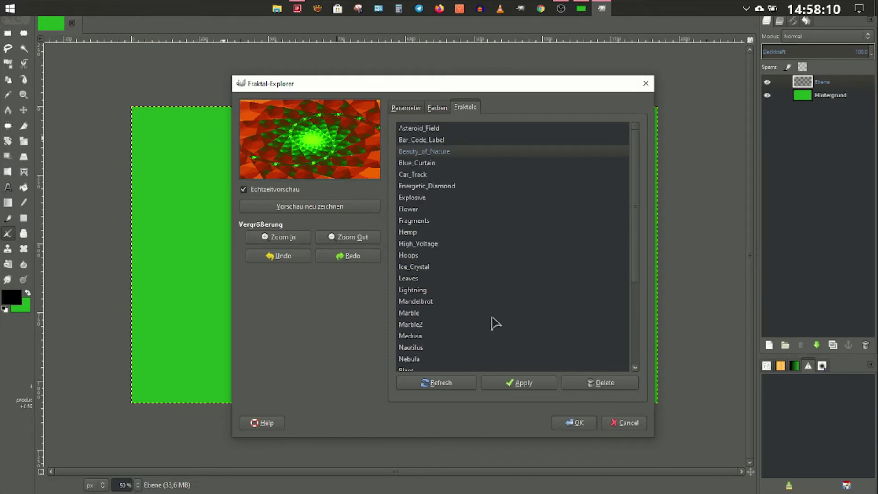
{"action": "double_click", "coordinate": [430, 153]}
{"action": "left_click", "coordinate": [573, 421]}
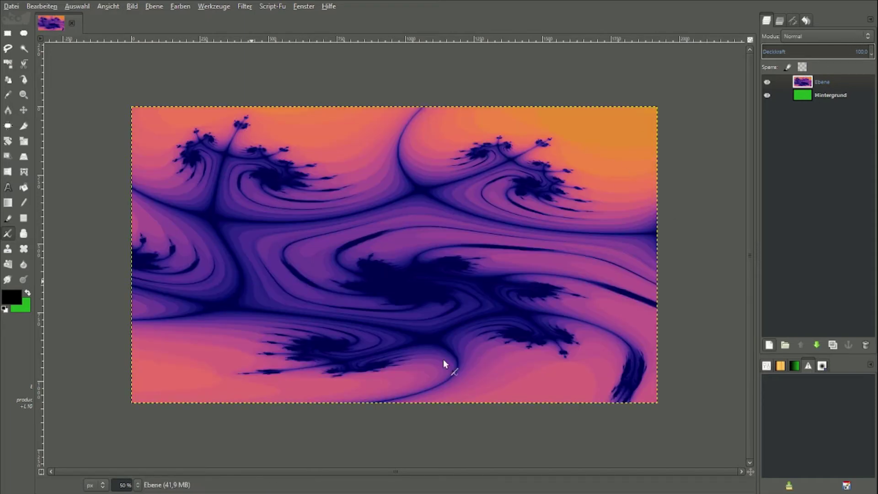
Try Nur Aufhellen, Abwedeln and Multiplikation blend modes on the fractal layer.
{"action": "left_click", "coordinate": [808, 39]}
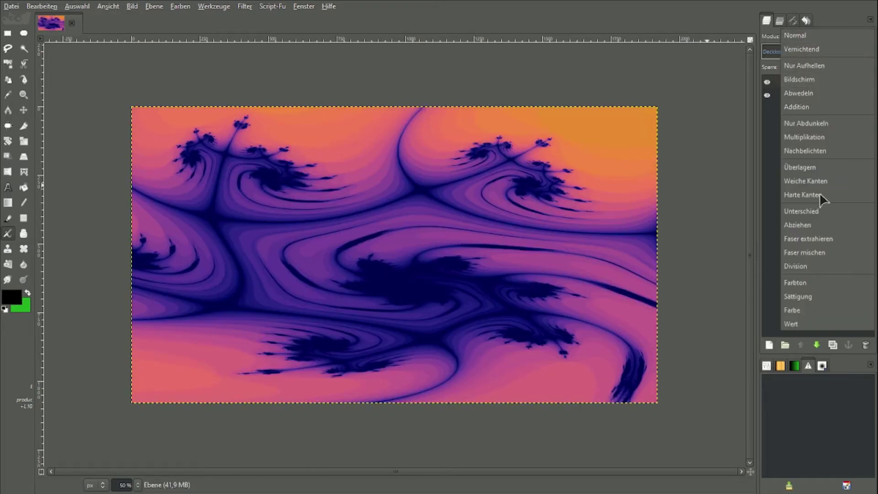
{"action": "left_click", "coordinate": [798, 65]}
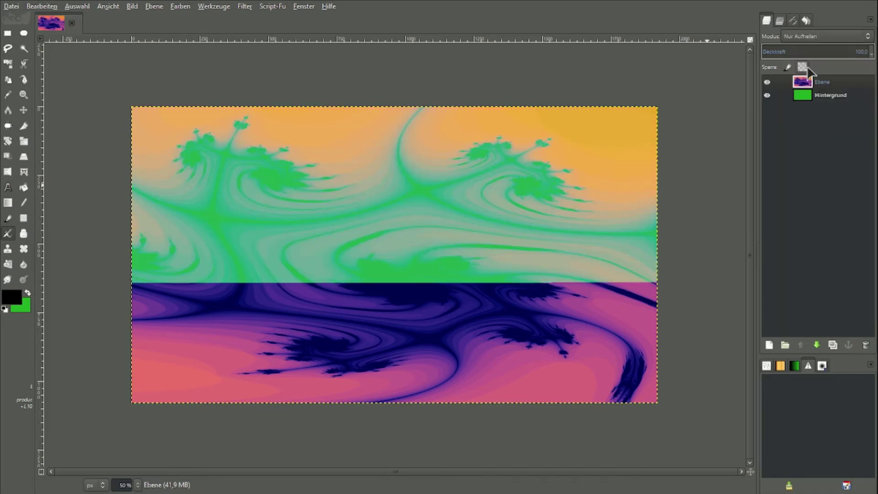
{"action": "left_click", "coordinate": [819, 39]}
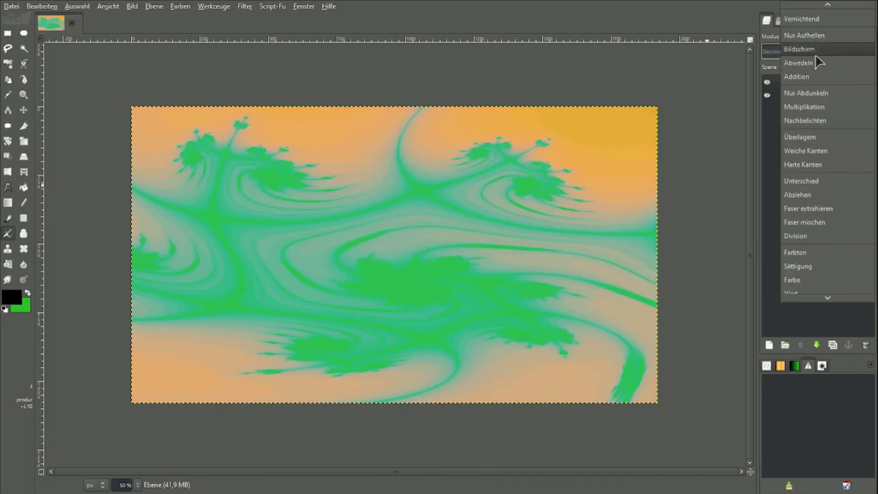
{"action": "left_click", "coordinate": [817, 50]}
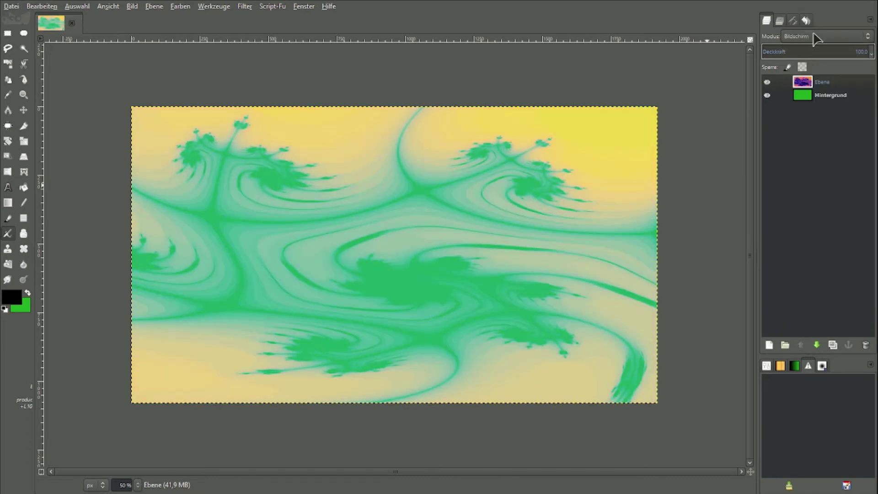
{"action": "key", "text": "Escape"}
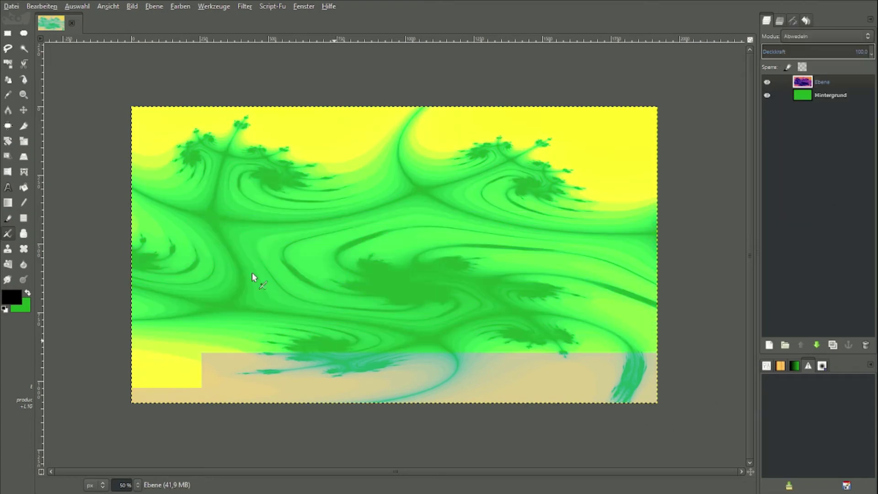
{"action": "left_click", "coordinate": [825, 39]}
{"action": "left_click", "coordinate": [825, 81]}
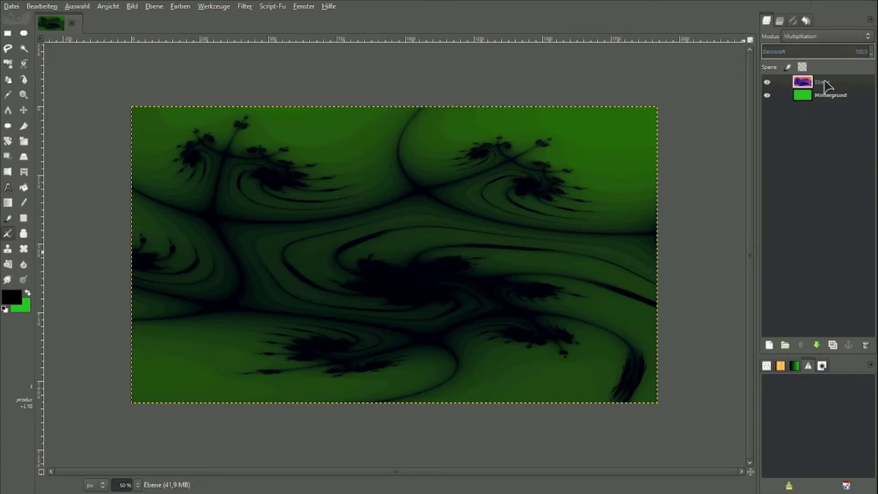
Switch the fractal layer to Überlagern, then lower and restore its opacity.
{"action": "left_click", "coordinate": [818, 37]}
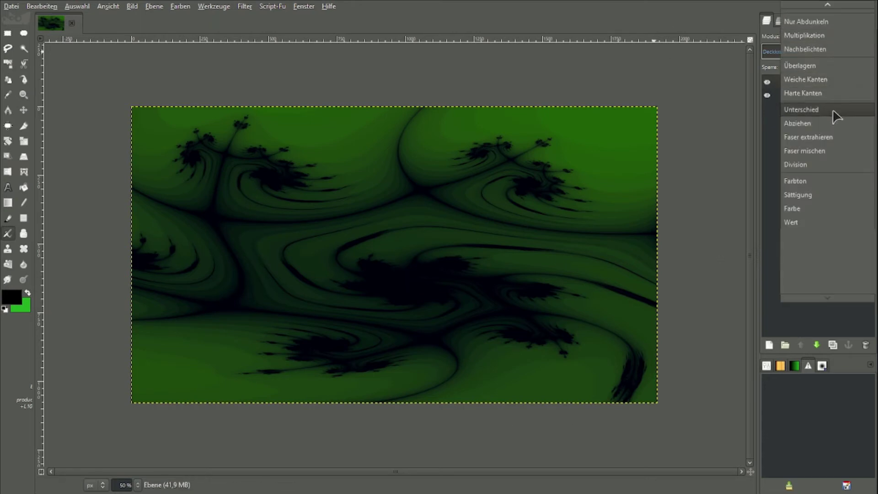
{"action": "left_click", "coordinate": [828, 66]}
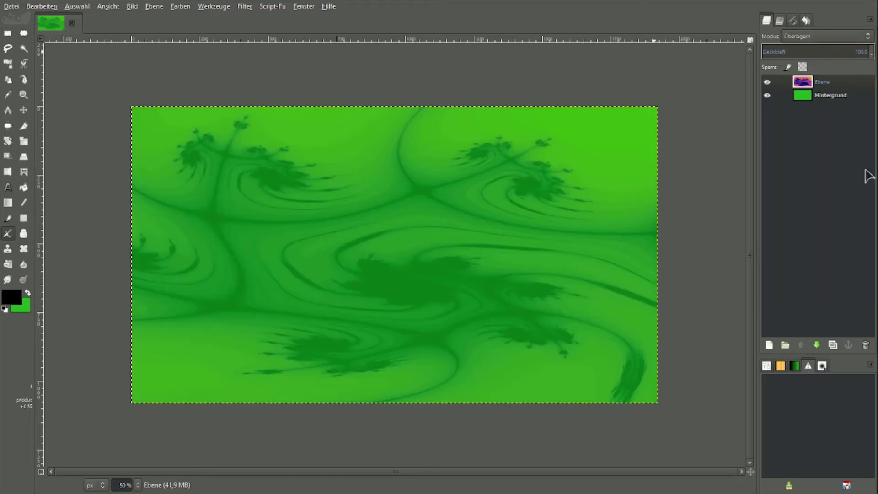
{"action": "left_click", "coordinate": [804, 51]}
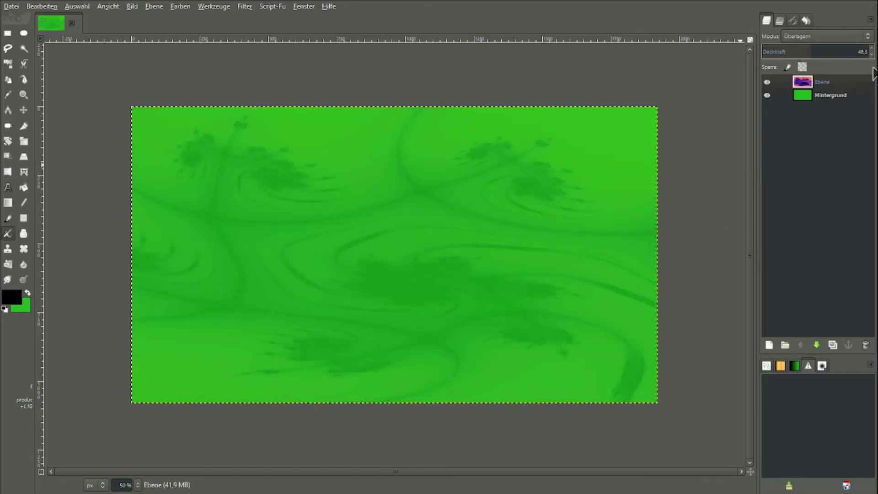
{"action": "left_click_drag", "start_coordinate": [820, 53], "coordinate": [869, 51]}
Try Farbe blending, then settle the fractal layer on Abwedeln.
{"action": "left_click", "coordinate": [823, 37]}
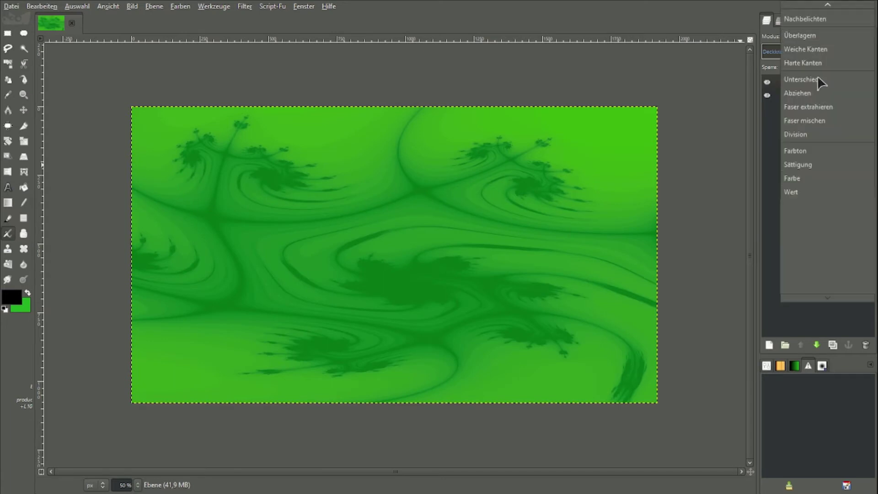
{"action": "left_click", "coordinate": [823, 178]}
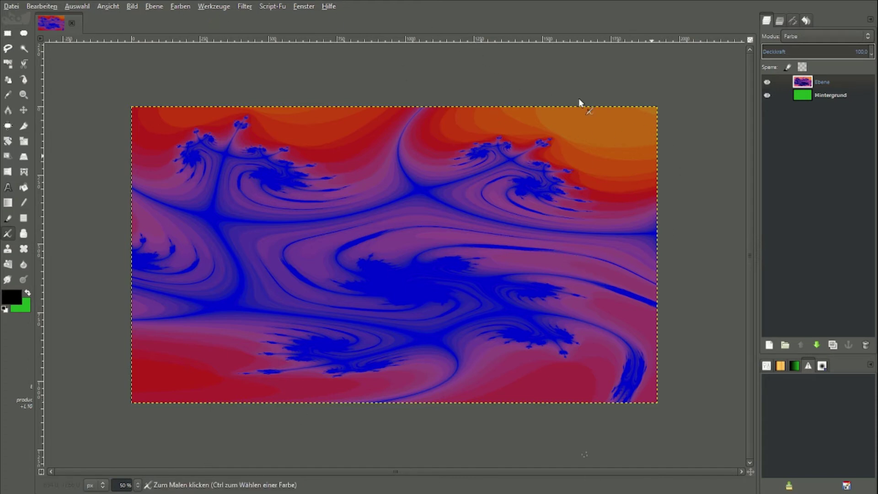
{"action": "left_click", "coordinate": [816, 37]}
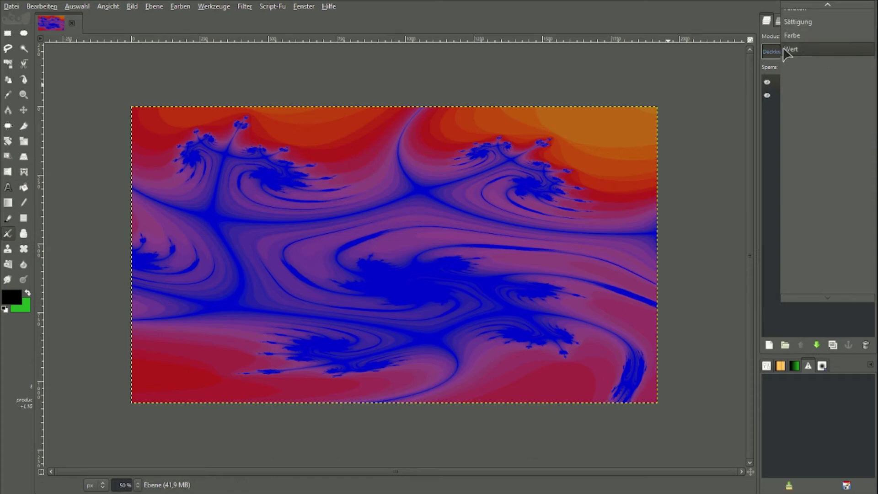
{"action": "scroll", "coordinate": [844, 71], "scroll_direction": "down", "scroll_amount": 3}
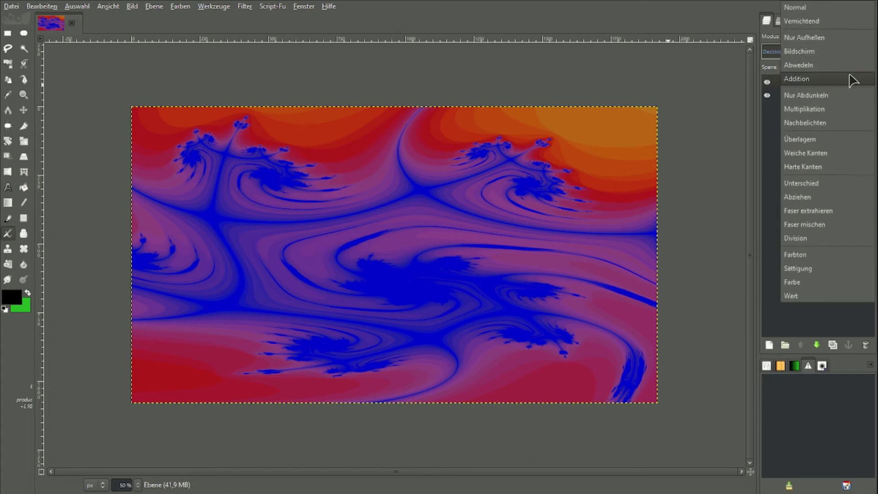
{"action": "left_click", "coordinate": [846, 71]}
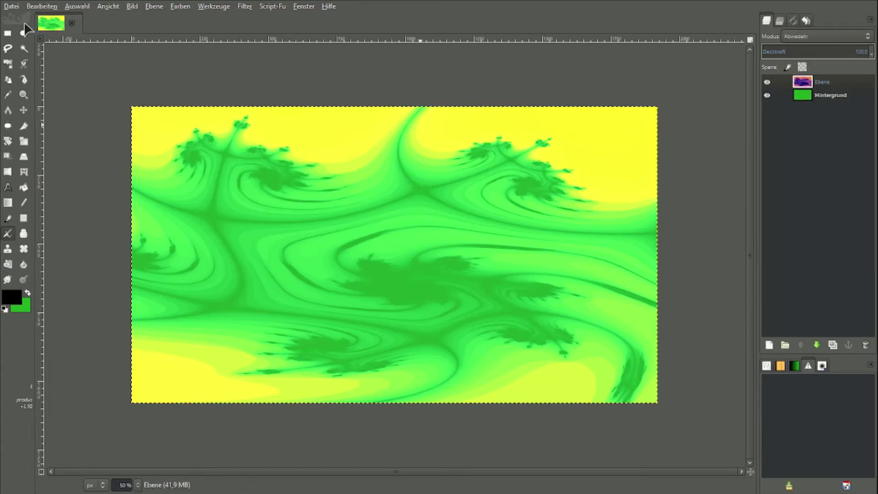
{"action": "left_click", "coordinate": [11, 6]}
Create another 1920×1080 image and fill it with the recently used blue.
{"action": "left_click", "coordinate": [20, 17]}
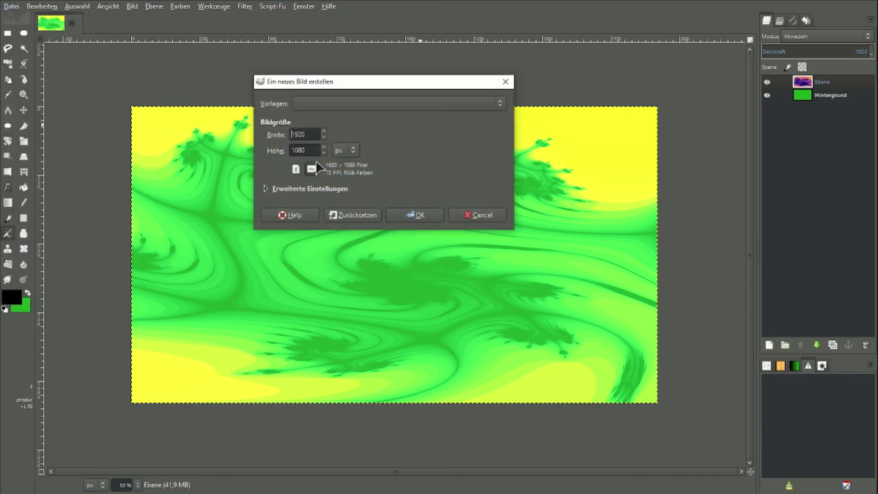
{"action": "left_click", "coordinate": [410, 215]}
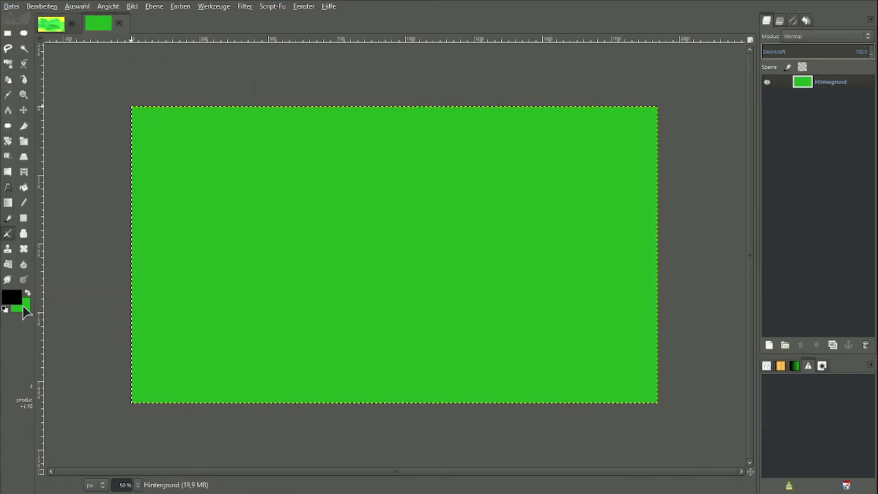
{"action": "left_click", "coordinate": [23, 305]}
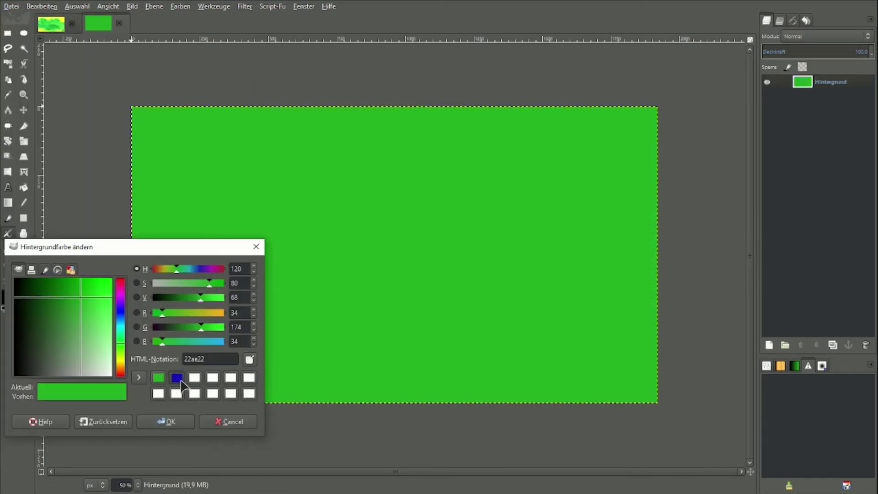
{"action": "left_click", "coordinate": [176, 377]}
{"action": "left_click", "coordinate": [165, 422]}
{"action": "left_click_drag", "start_coordinate": [21, 305], "coordinate": [232, 301]}
{"action": "left_click", "coordinate": [244, 6]}
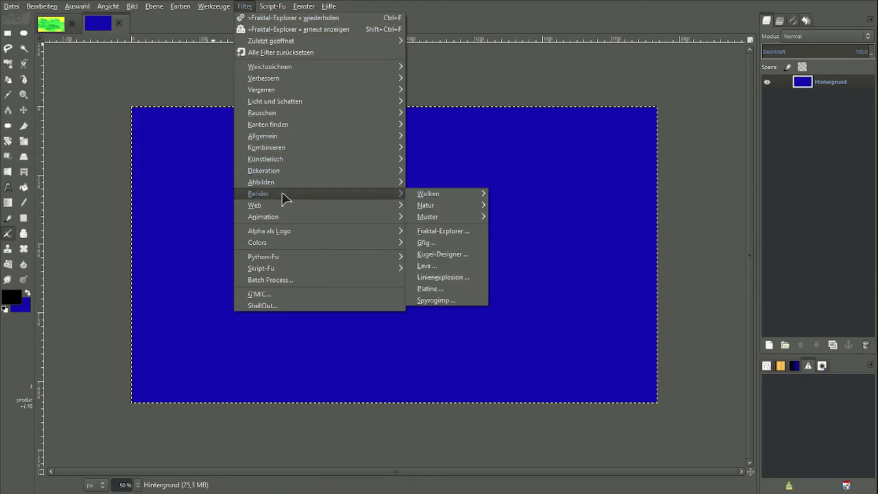
{"action": "mouse_move", "coordinate": [258, 194]}
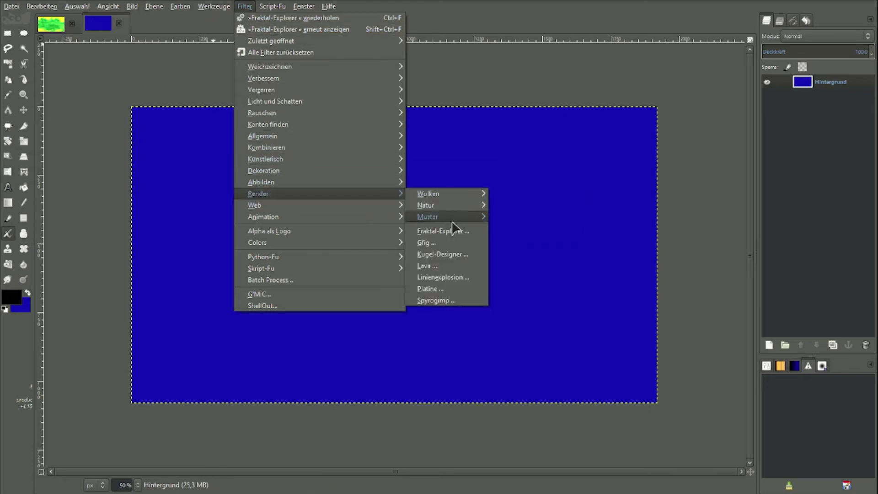
Preview Marble, Zooming_Circle, Wood and Soma presets, then render the Spark fractal.
{"action": "left_click", "coordinate": [462, 232]}
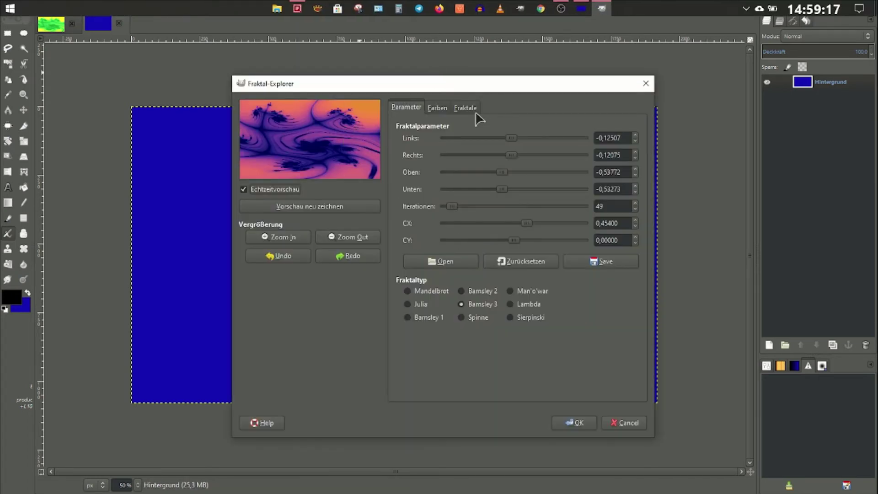
{"action": "left_click", "coordinate": [471, 108]}
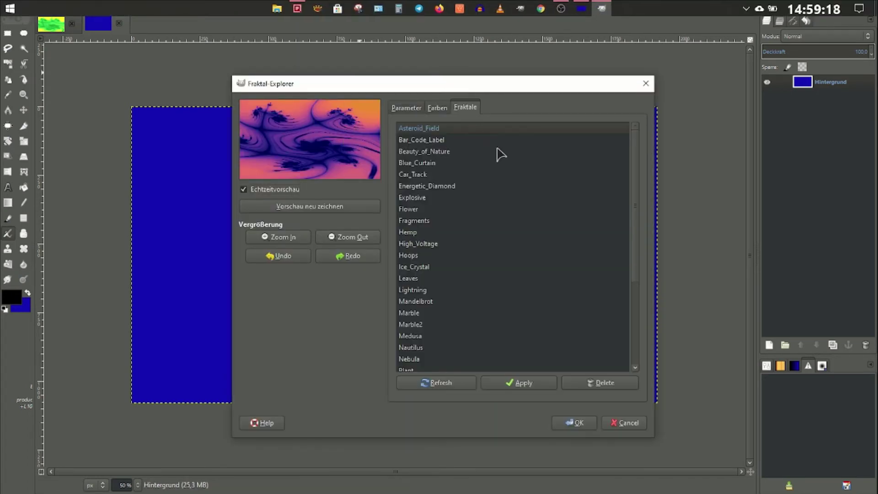
{"action": "left_click", "coordinate": [416, 314]}
{"action": "scroll", "coordinate": [507, 237], "scroll_direction": "down", "scroll_amount": 3}
{"action": "scroll", "coordinate": [464, 322], "scroll_direction": "down", "scroll_amount": 3}
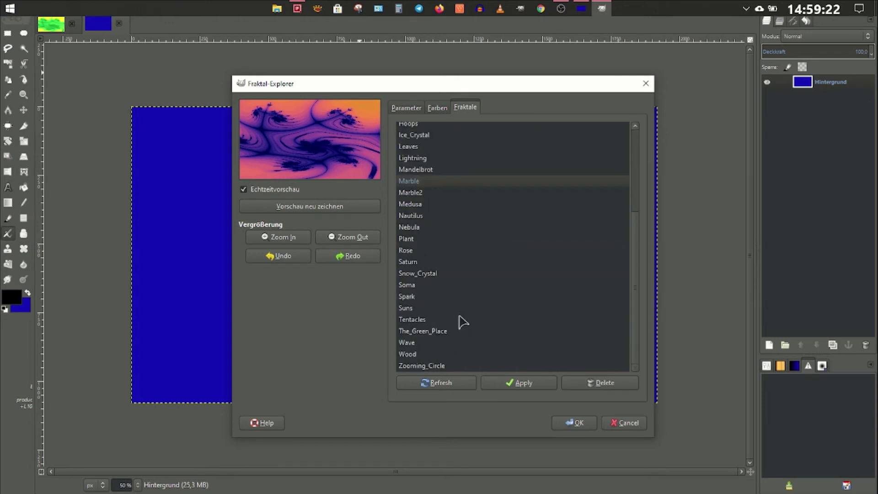
{"action": "left_click", "coordinate": [411, 366]}
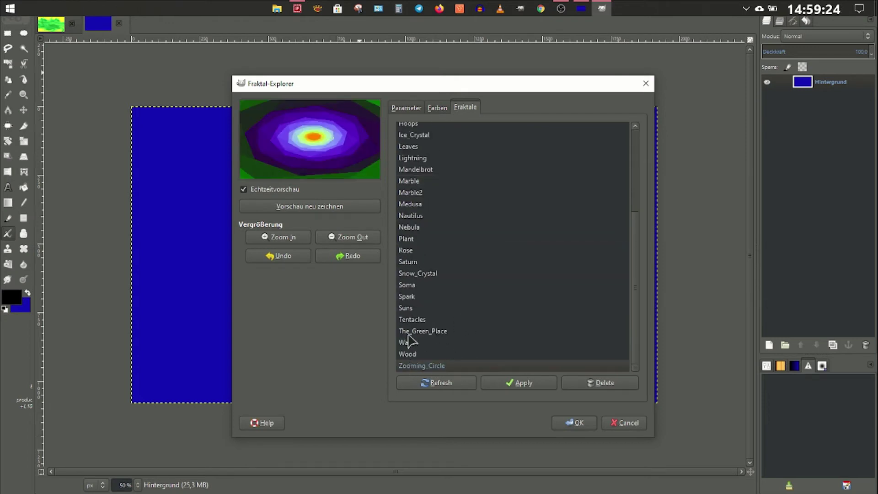
{"action": "left_click", "coordinate": [414, 354]}
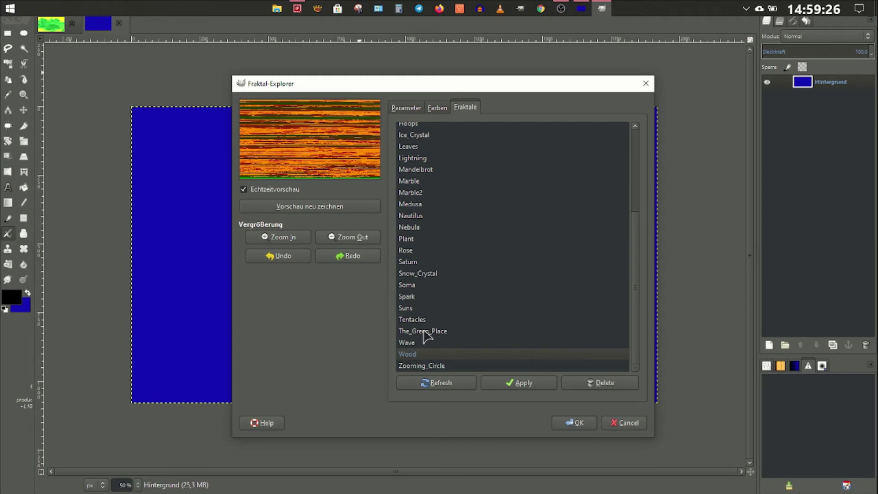
{"action": "left_click", "coordinate": [412, 284]}
{"action": "left_click", "coordinate": [412, 297]}
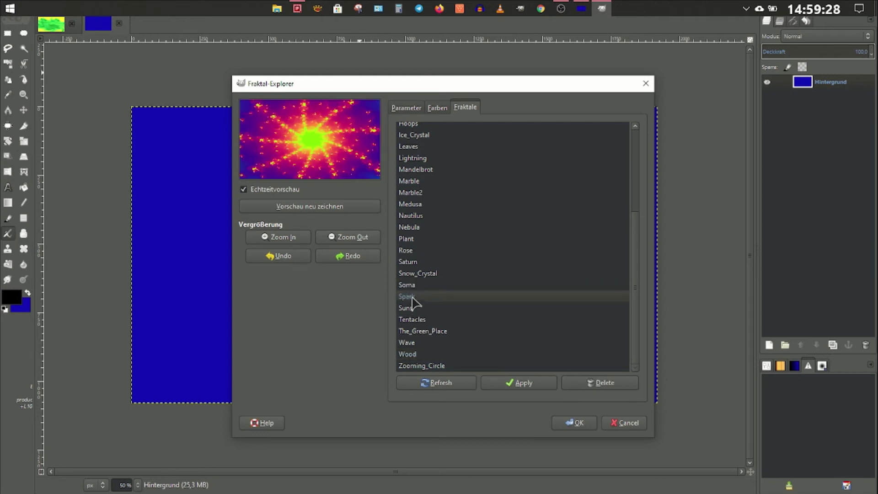
{"action": "left_click", "coordinate": [578, 422]}
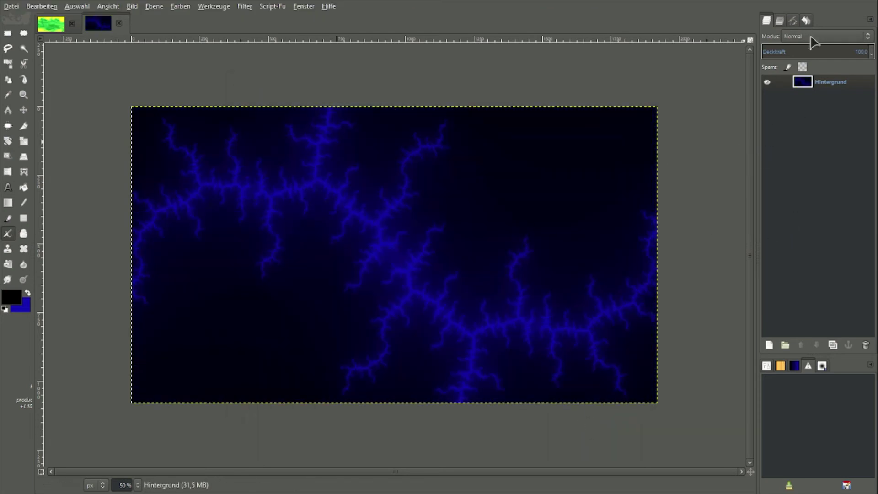
Try Nur Aufhellen, undo it and the Spark render, then add a transparent layer.
{"action": "left_click", "coordinate": [811, 37]}
{"action": "left_click", "coordinate": [812, 69]}
{"action": "left_click", "coordinate": [12, 6]}
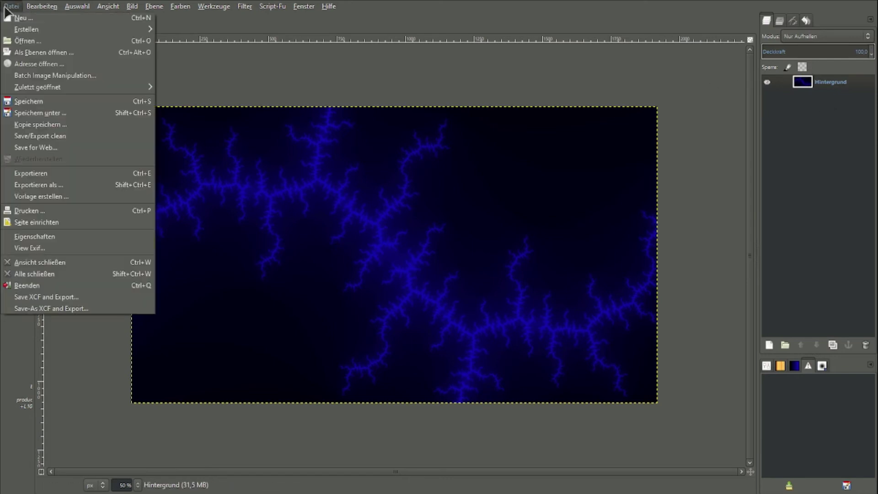
{"action": "left_click", "coordinate": [42, 6]}
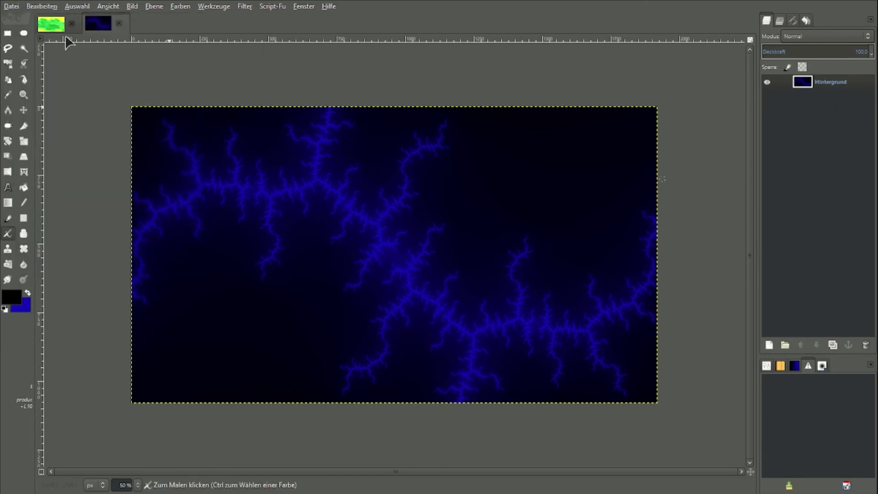
{"action": "left_click", "coordinate": [54, 7]}
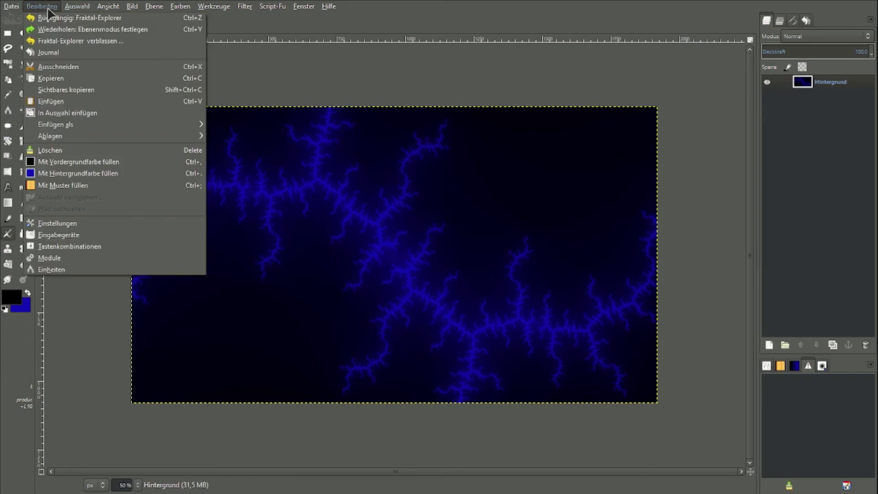
{"action": "left_click", "coordinate": [51, 18]}
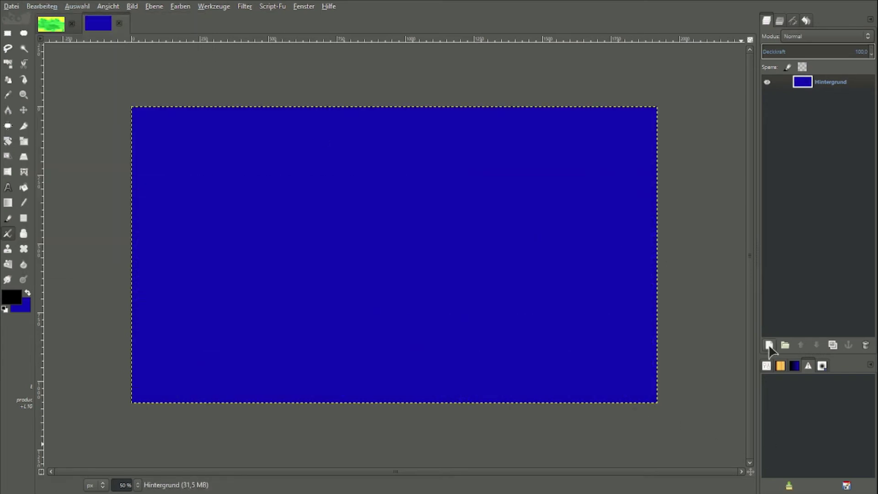
{"action": "left_click", "coordinate": [769, 345]}
{"action": "left_click", "coordinate": [778, 437]}
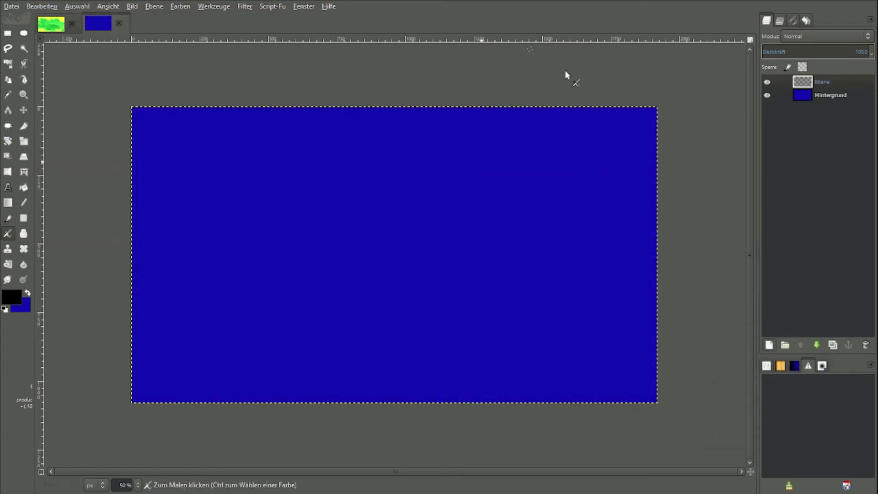
Re-show Fractal Explorer and render the Spark preset onto the new transparent layer.
{"action": "left_click", "coordinate": [244, 6]}
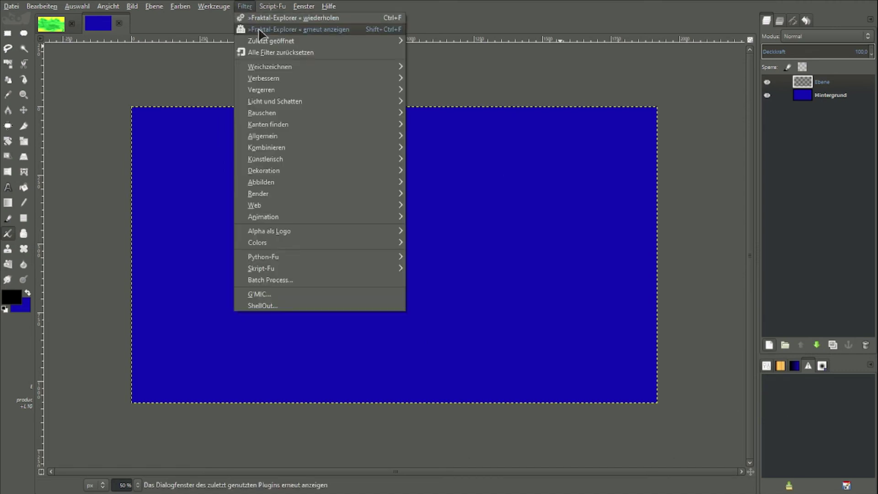
{"action": "left_click", "coordinate": [283, 30]}
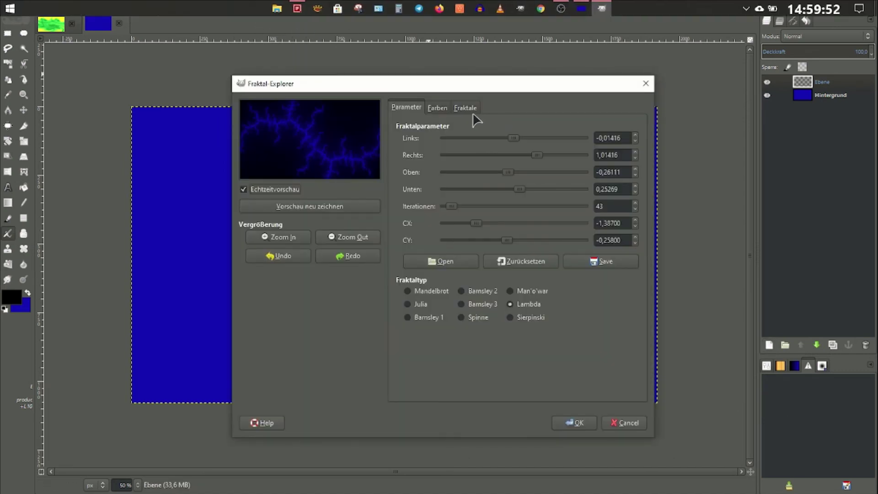
{"action": "left_click", "coordinate": [467, 108]}
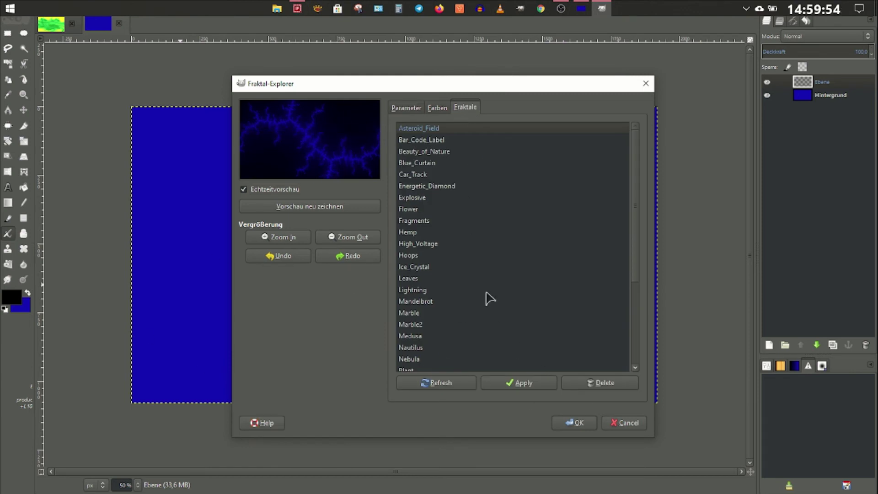
{"action": "scroll", "coordinate": [490, 299], "scroll_direction": "down", "scroll_amount": 5}
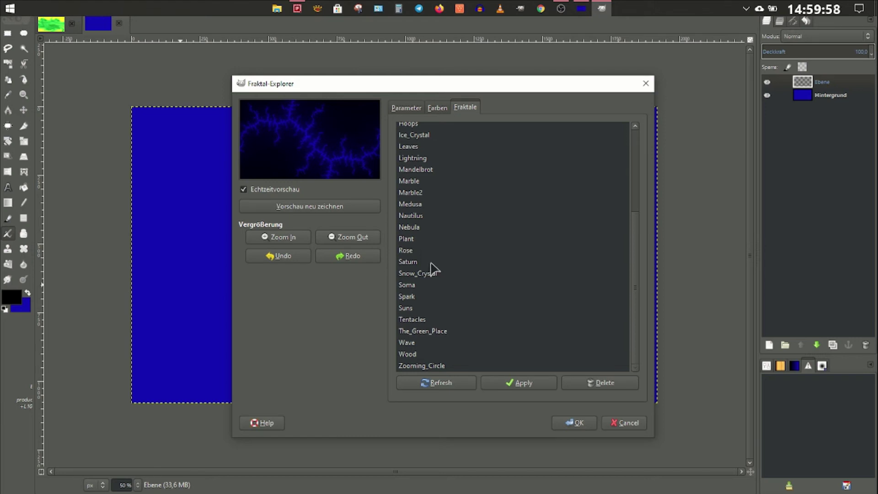
{"action": "scroll", "coordinate": [434, 229], "scroll_direction": "up", "scroll_amount": 1}
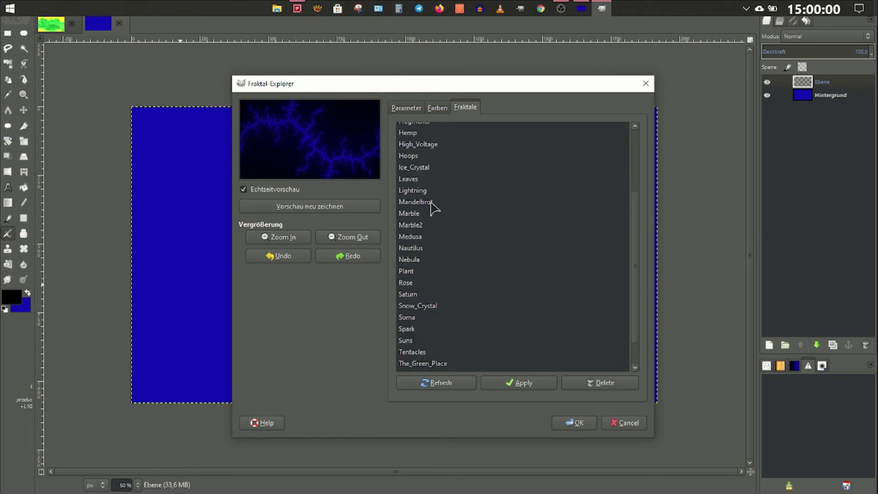
{"action": "scroll", "coordinate": [429, 208], "scroll_direction": "down", "scroll_amount": 1}
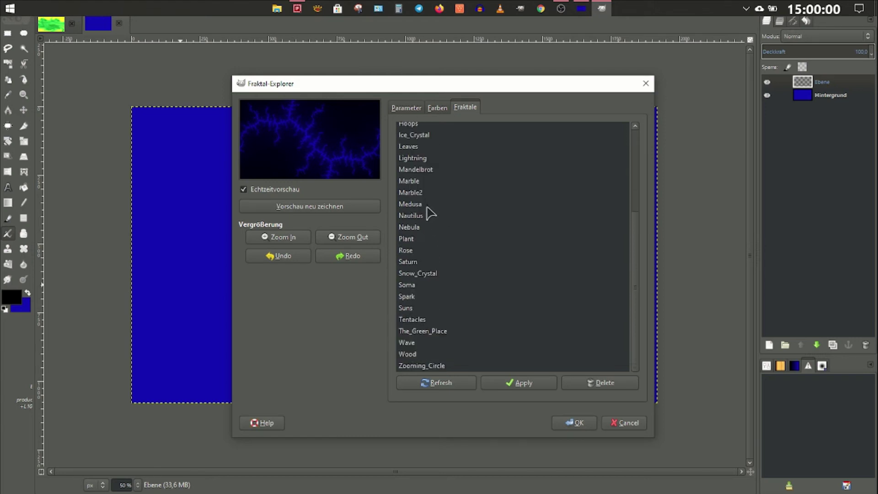
{"action": "left_click", "coordinate": [409, 297]}
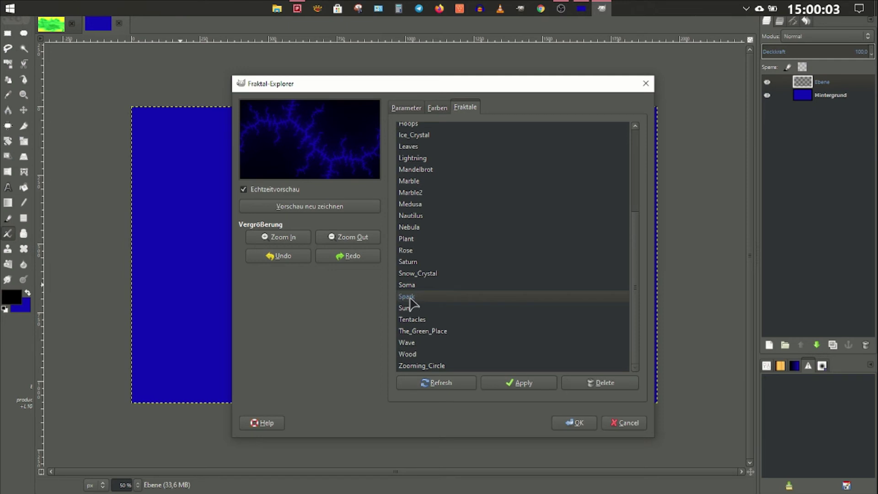
{"action": "left_click", "coordinate": [583, 426]}
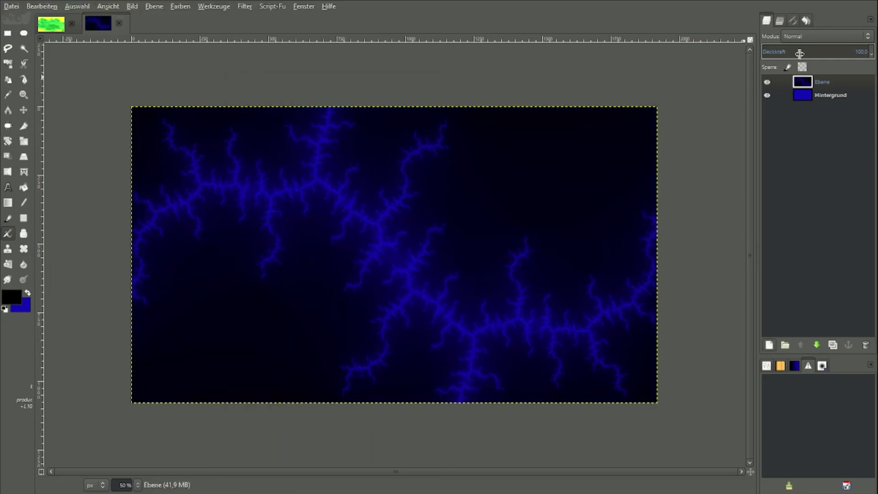
Lower then undo the opacity change, try Nur Aufhellen, and settle on Farbe blending.
{"action": "left_click", "coordinate": [801, 52]}
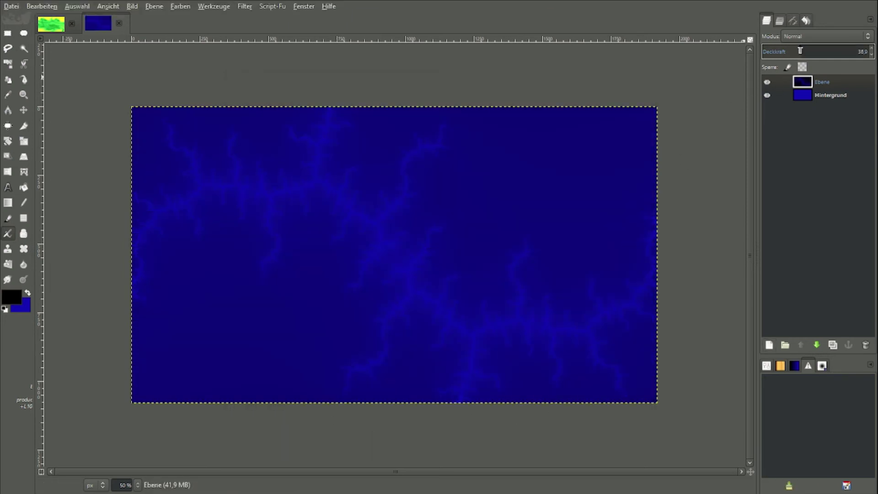
{"action": "key", "text": "ctrl+z"}
{"action": "left_click", "coordinate": [825, 35]}
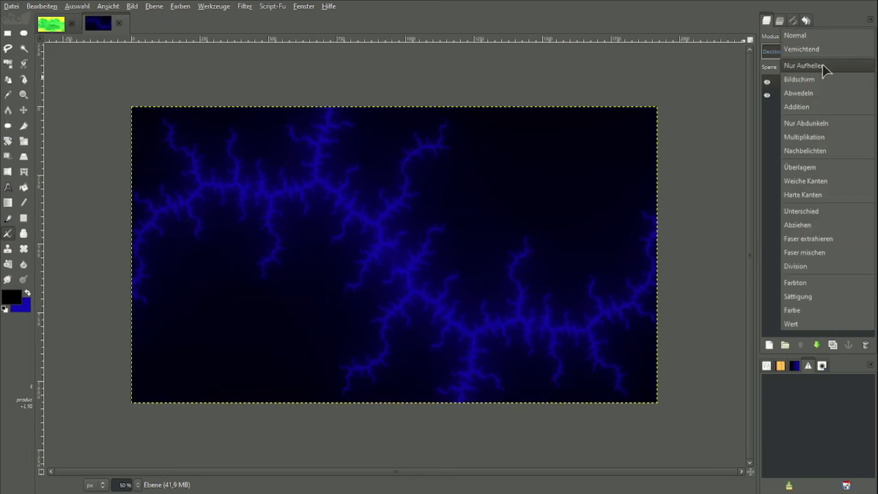
{"action": "left_click", "coordinate": [822, 65]}
{"action": "left_click", "coordinate": [825, 35]}
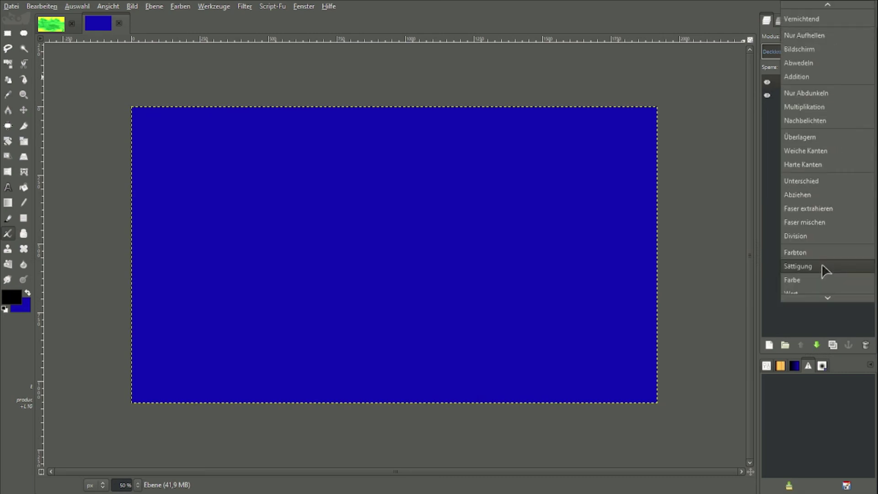
{"action": "left_click", "coordinate": [817, 283]}
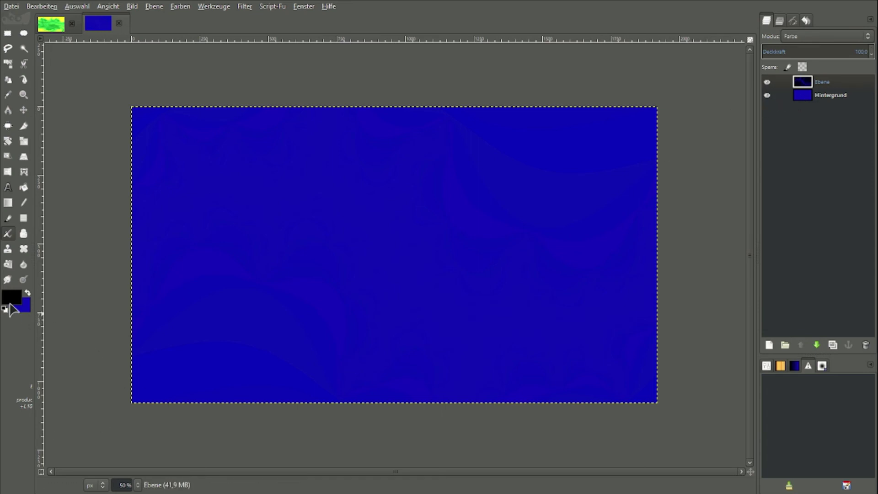
Undo a black fill on the fractal layer, then fill the Hintergrund layer black.
{"action": "left_click_drag", "start_coordinate": [8, 299], "coordinate": [295, 302]}
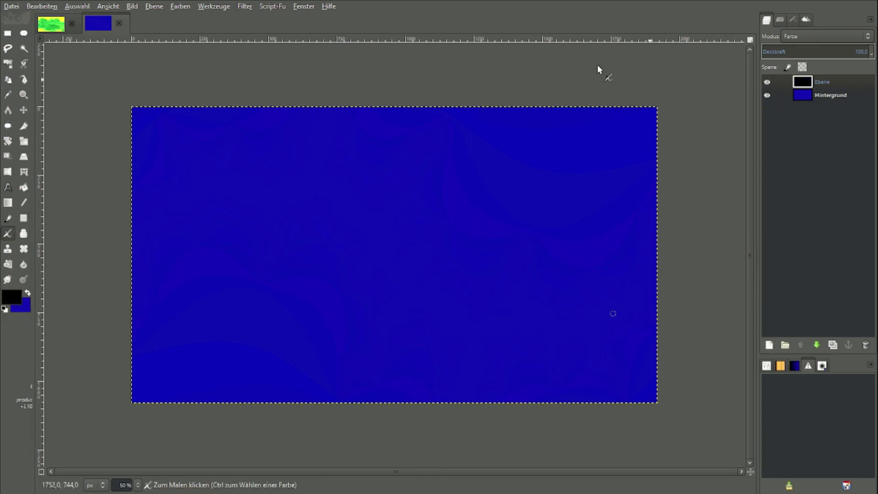
{"action": "left_click", "coordinate": [41, 6]}
{"action": "left_click", "coordinate": [69, 16]}
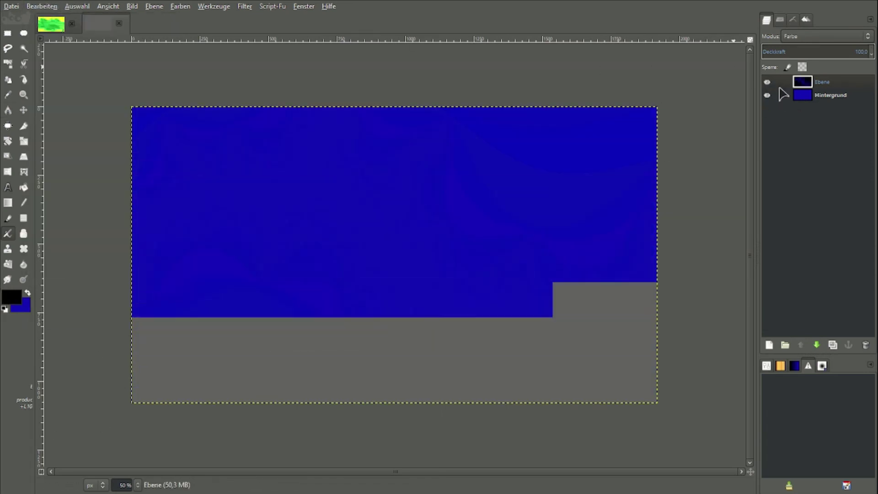
{"action": "left_click", "coordinate": [784, 95]}
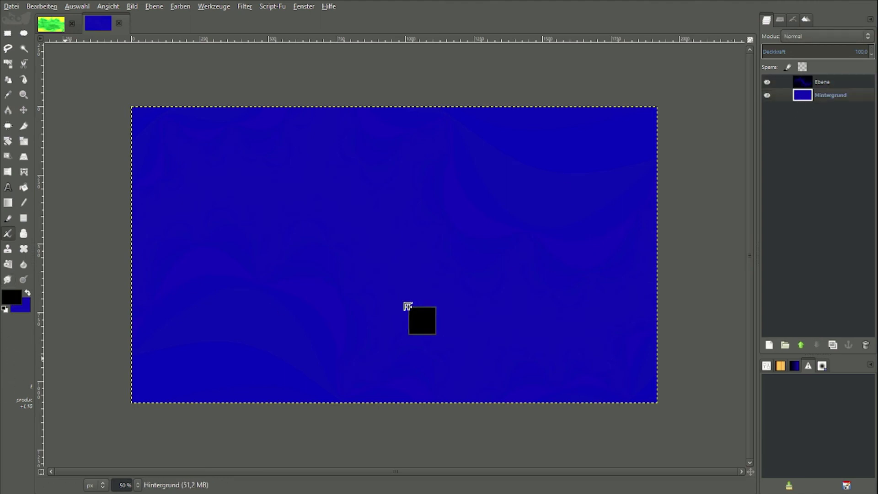
{"action": "left_click_drag", "start_coordinate": [14, 301], "coordinate": [420, 317]}
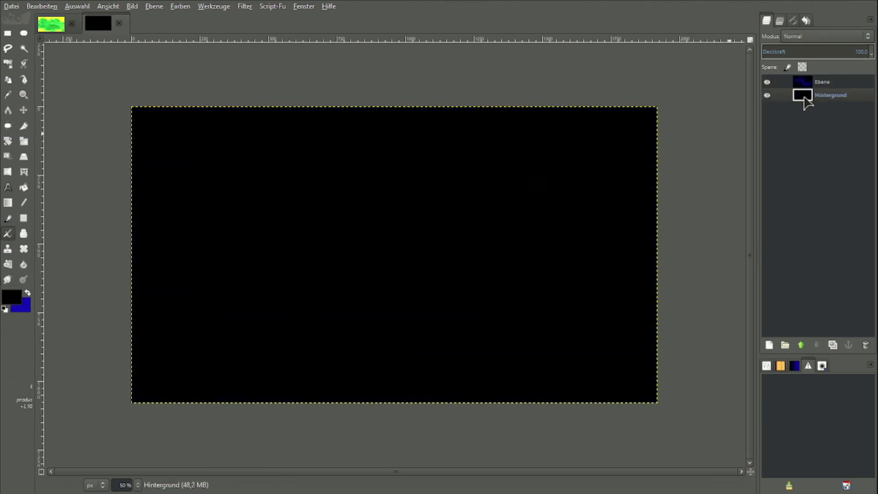
Refill Hintergrund with the recent green background colour and hide the fractal layer.
{"action": "left_click", "coordinate": [21, 309]}
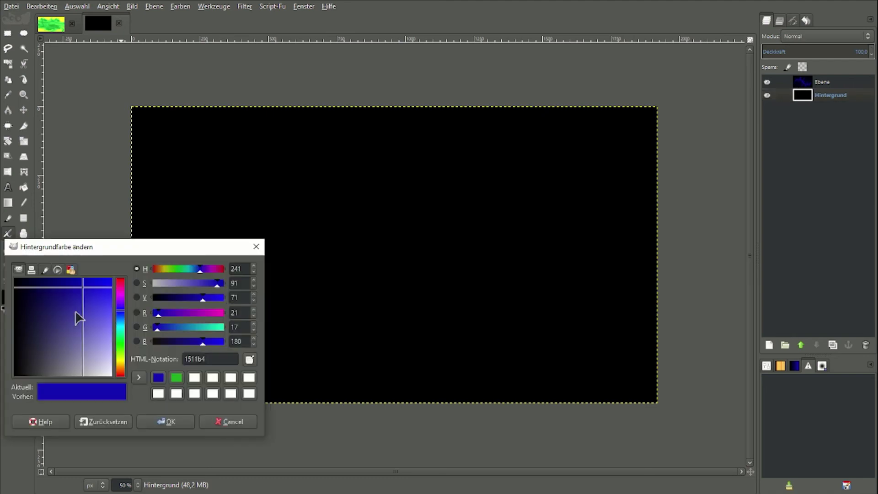
{"action": "left_click", "coordinate": [177, 379]}
{"action": "left_click", "coordinate": [167, 421]}
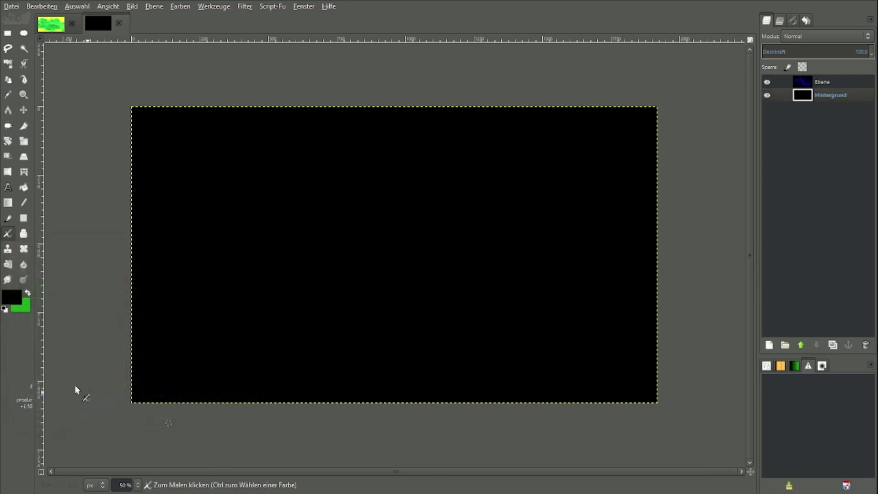
{"action": "left_click_drag", "start_coordinate": [21, 306], "coordinate": [243, 275]}
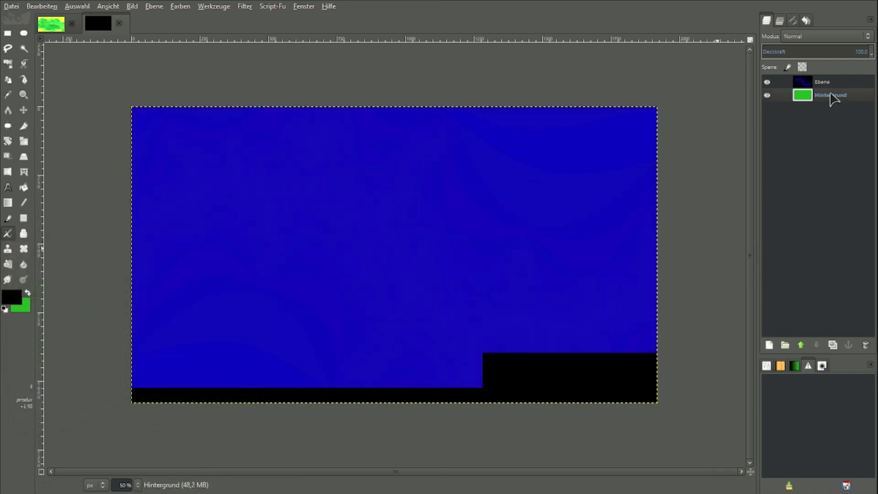
{"action": "left_click", "coordinate": [767, 83]}
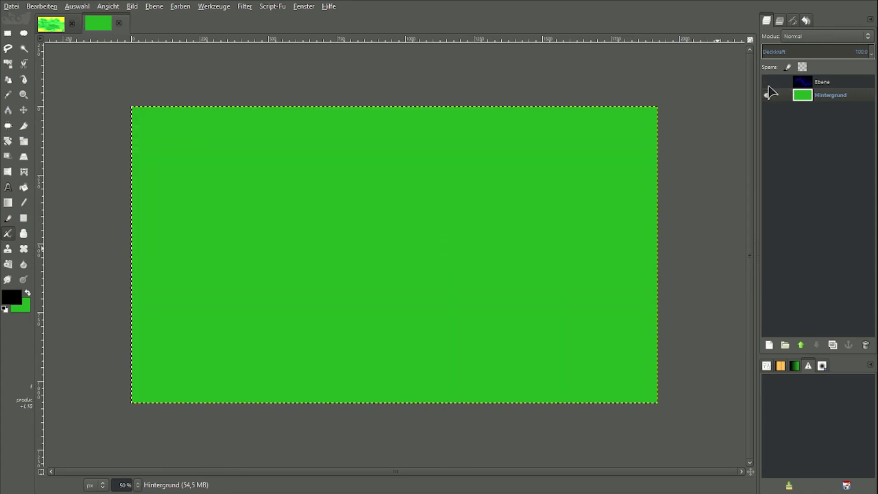
Keep opacity at 100, set the fractal layer to Überlagern, and show it again.
{"action": "left_click", "coordinate": [806, 51]}
{"action": "left_click_drag", "start_coordinate": [788, 52], "coordinate": [871, 51]}
{"action": "left_click", "coordinate": [823, 36]}
{"action": "left_click", "coordinate": [831, 82]}
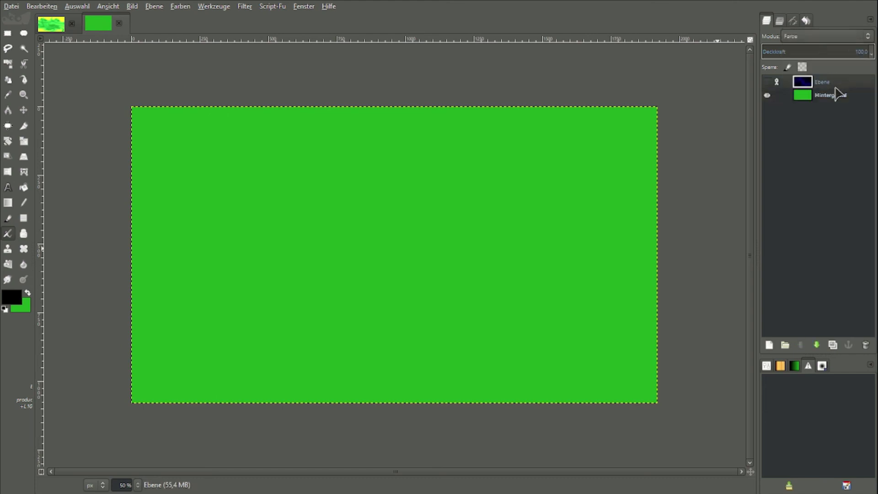
{"action": "left_click", "coordinate": [818, 38]}
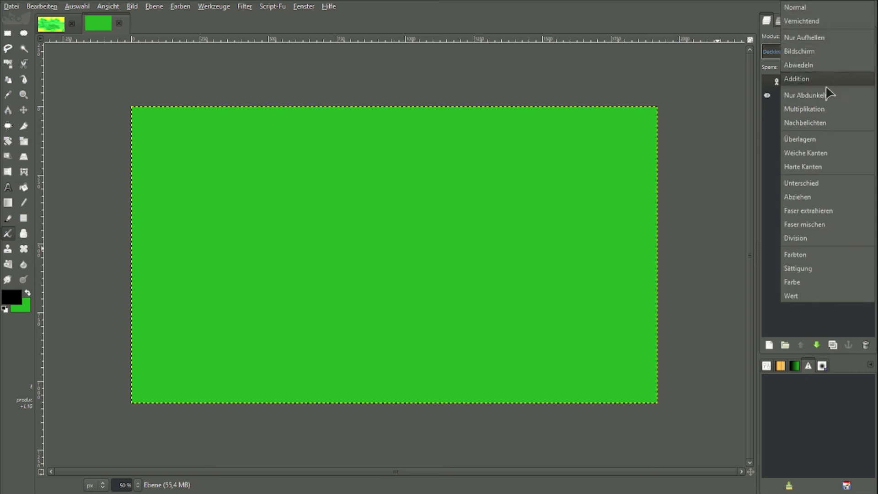
{"action": "left_click", "coordinate": [830, 139]}
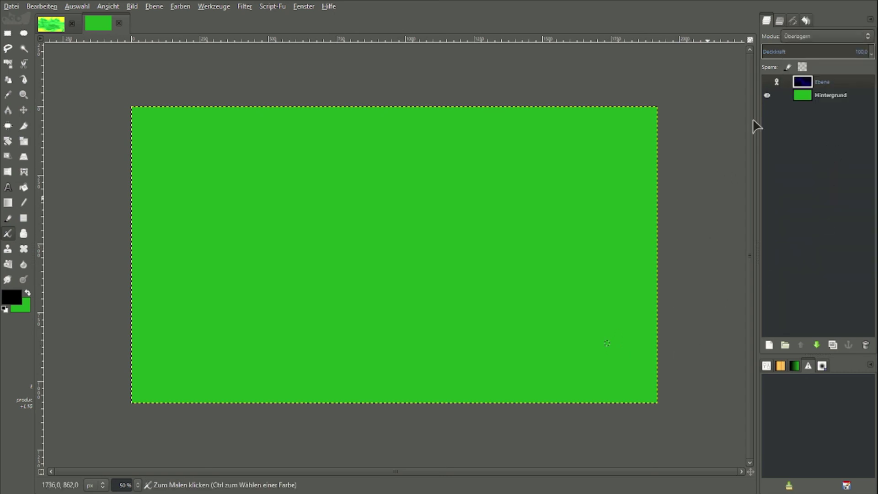
{"action": "left_click", "coordinate": [767, 82]}
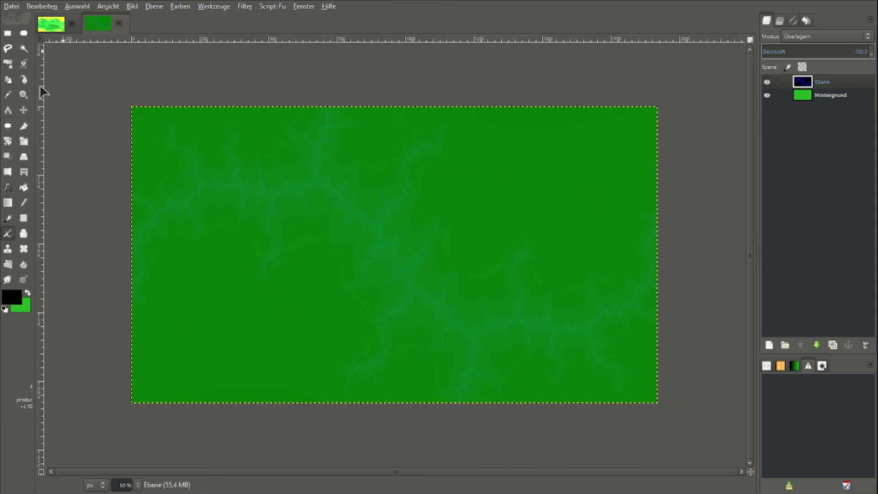
Return to the first image, showing its fractal layer in Abwedeln (Dodge) mode with yellow-green swirls.
{"action": "left_click", "coordinate": [50, 25]}
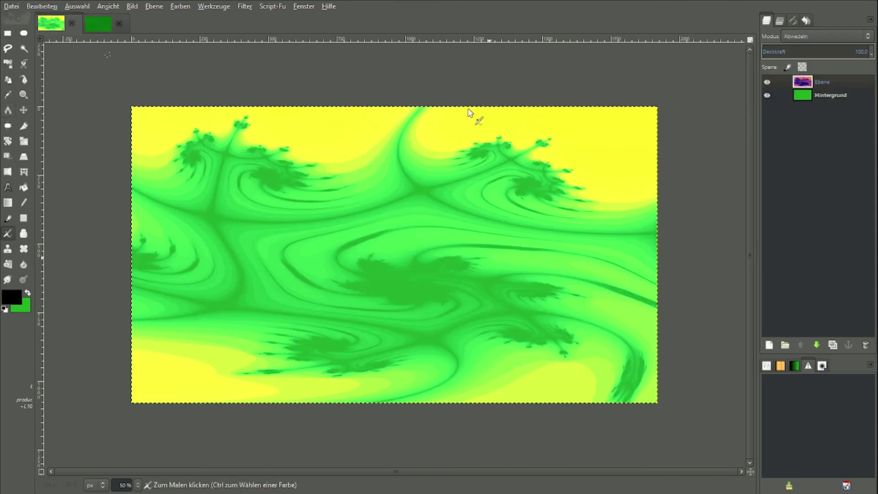